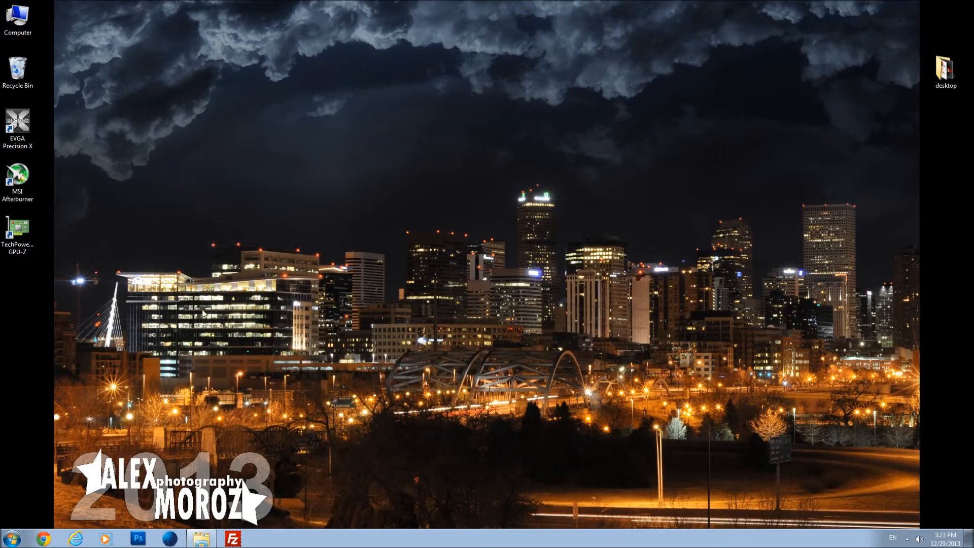
Step: Open EVGA Precision X, dismiss the update server error, and place its window near the middle of the desktop
left_click(14, 121)
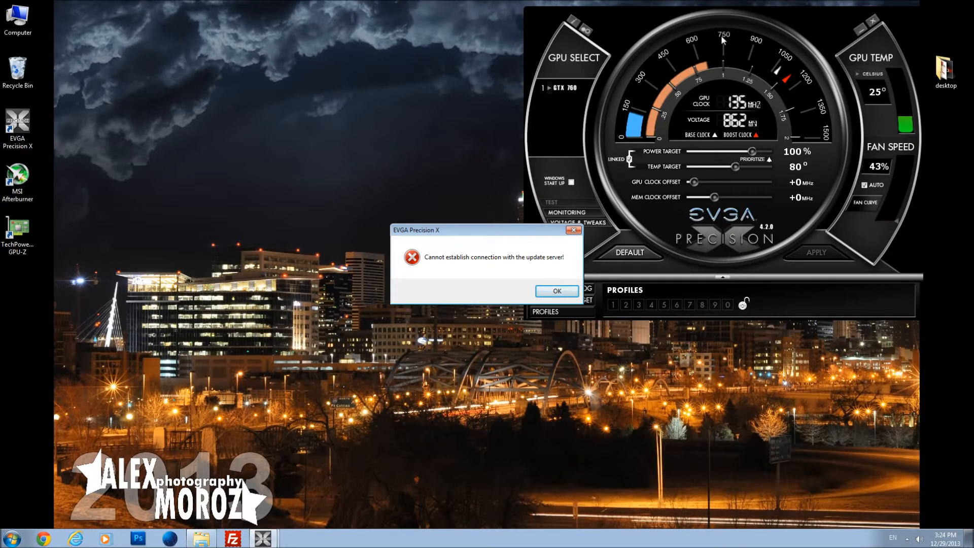
left_click(559, 293)
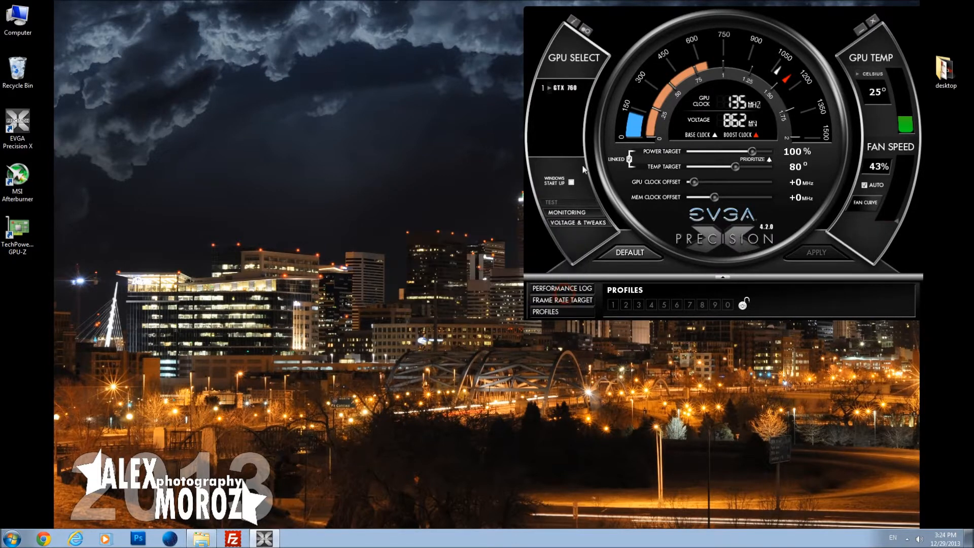
left_click_drag(617, 34, 386, 119)
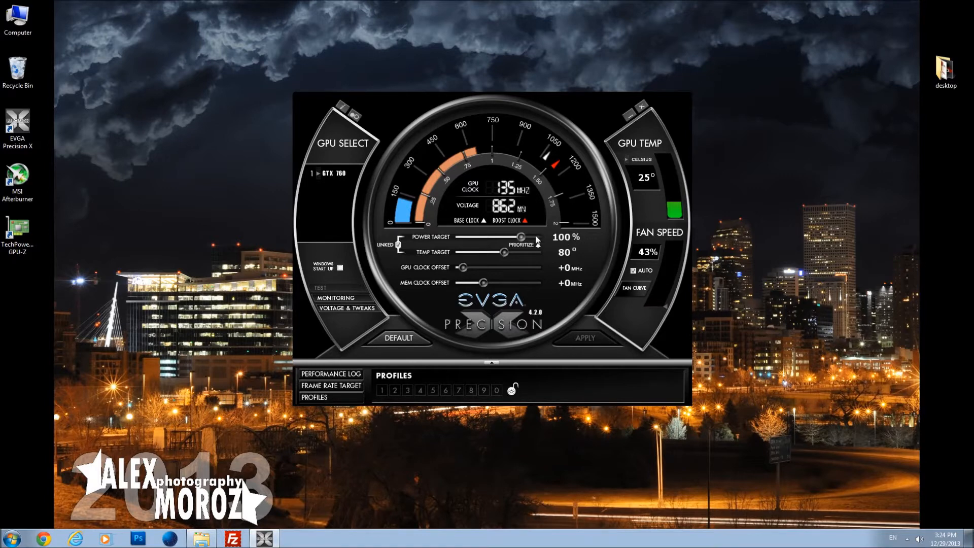
Step: Raise the linked power target to 115% and the temperature target to 95°
left_click_drag(522, 237, 603, 248)
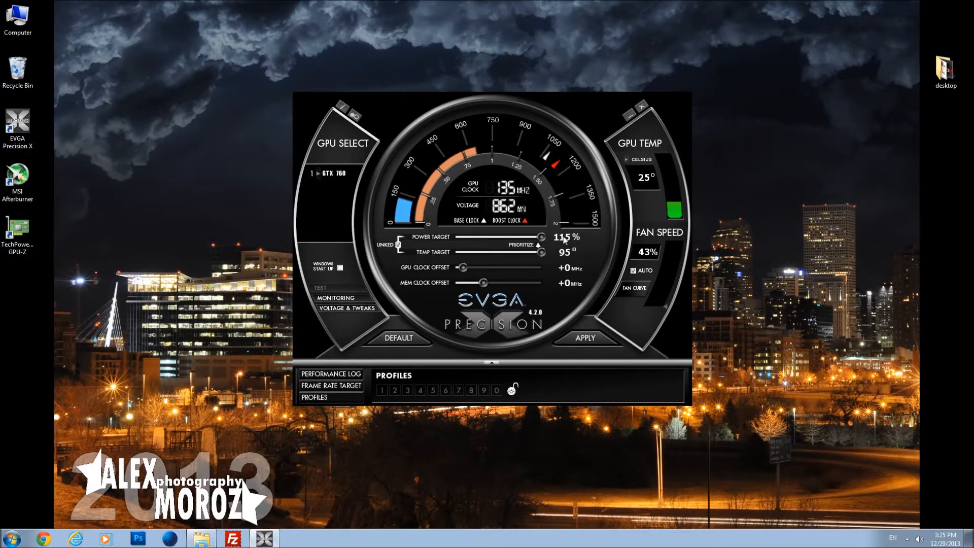
mouse_move(565, 241)
mouse_move(556, 126)
left_mouse_down()
mouse_move(568, 133)
mouse_move(565, 123)
left_mouse_up()
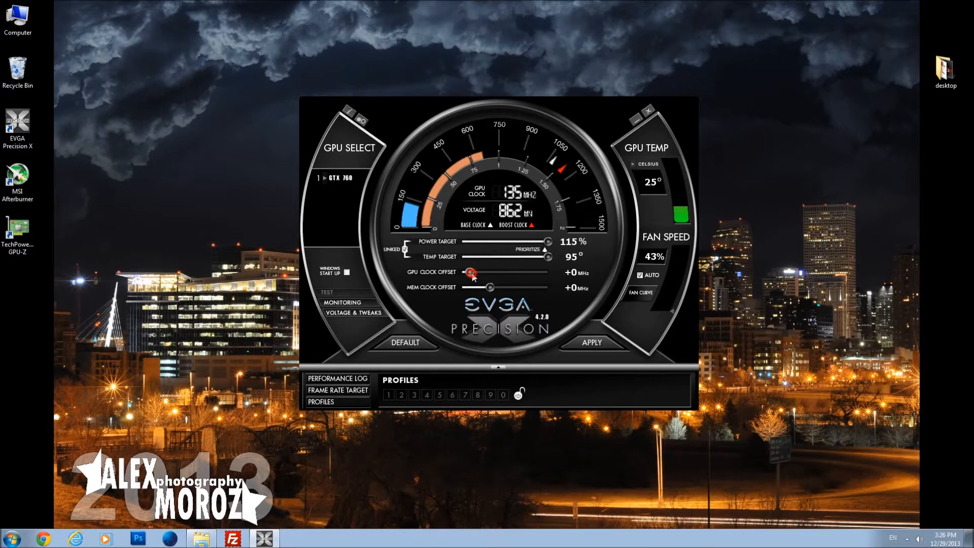
Step: Set the GPU clock offset to +50 MHz and apply the settings to the card
left_click_drag(471, 272, 475, 273)
key("Left")
key("Right")
key("Right")
key("Right")
key("Right")
key("Right")
key("Right")
key("Right")
key("Right")
key("Right")
key("Right")
key("Right")
key("Right")
key("Right")
left_click(602, 346)
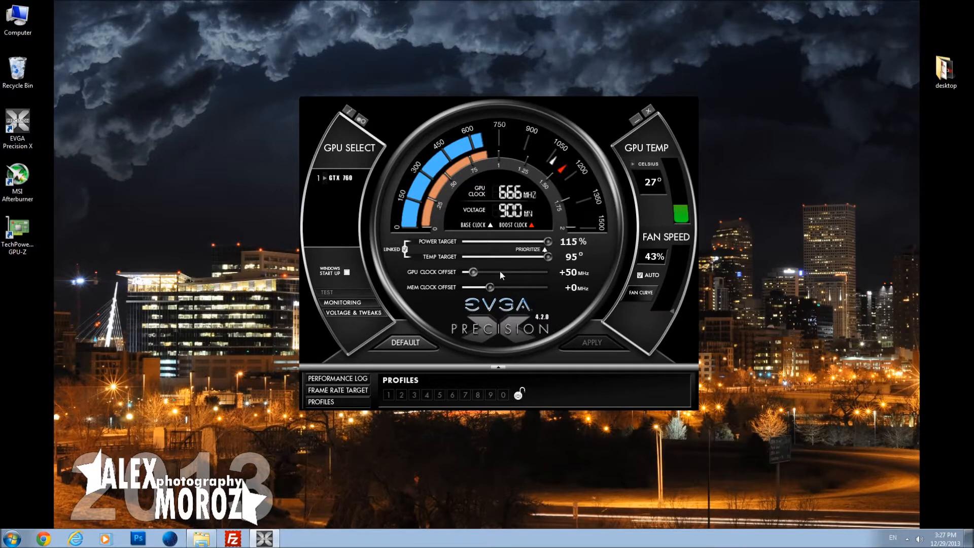
Step: Open TechPowerUp GPU-Z and arrange its window beside EVGA Precision X so both are fully visible
mouse_move(572, 279)
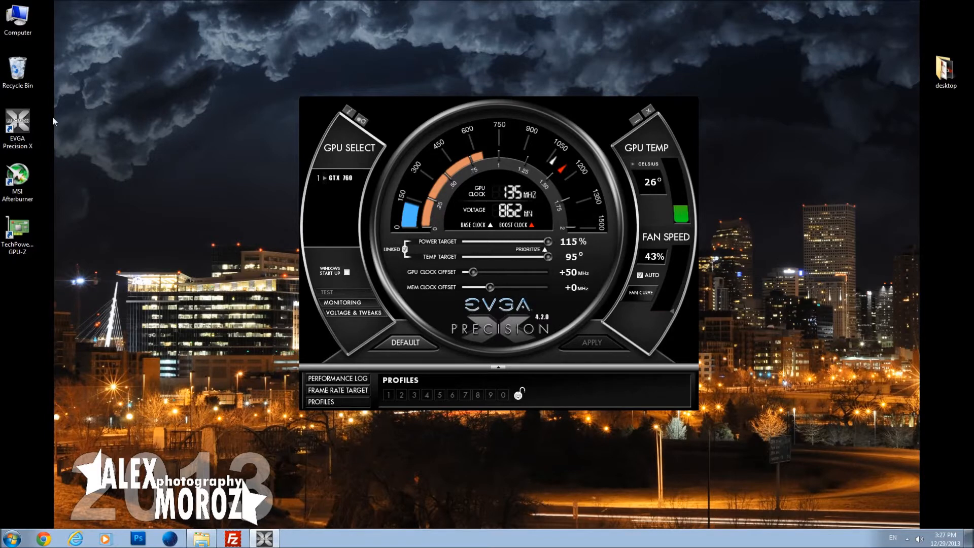
double_click(22, 234)
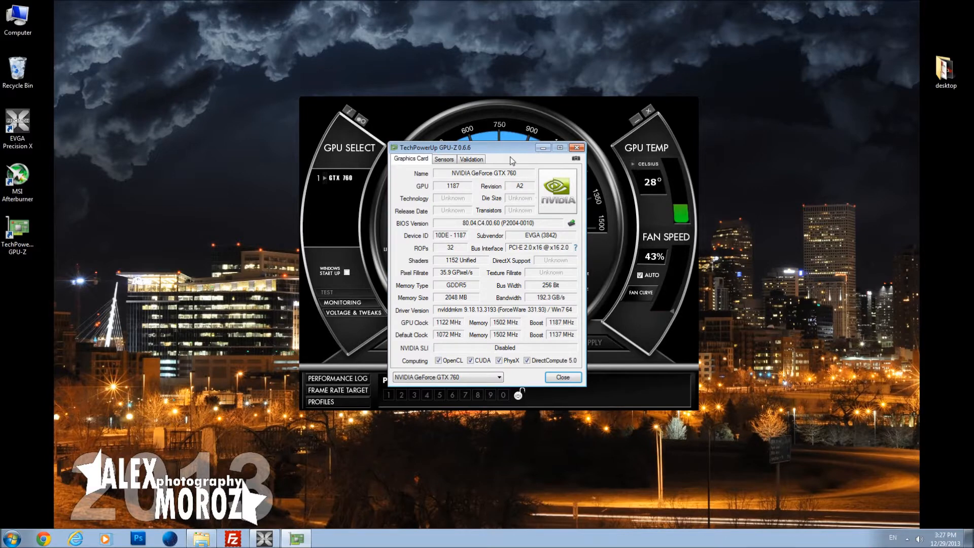
left_click_drag(511, 156, 848, 164)
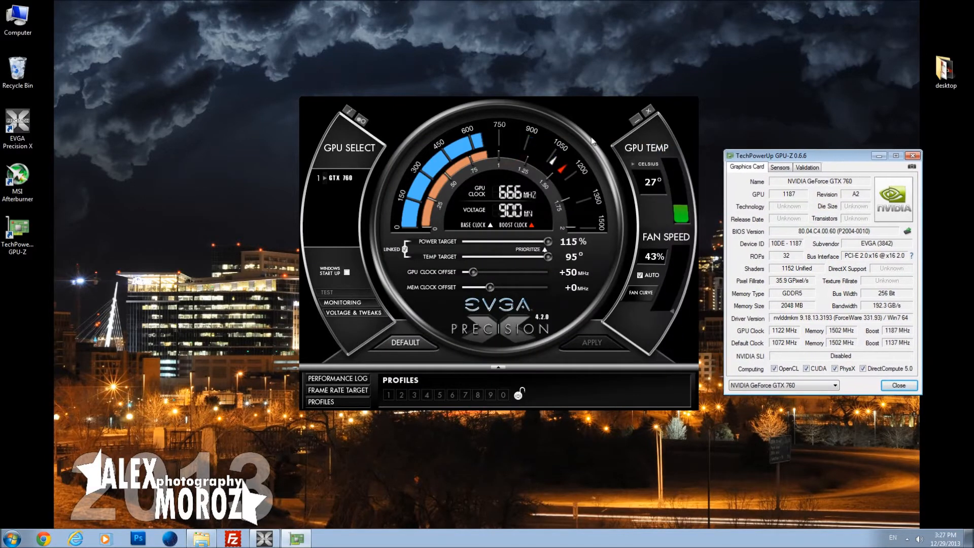
left_click_drag(576, 129, 446, 117)
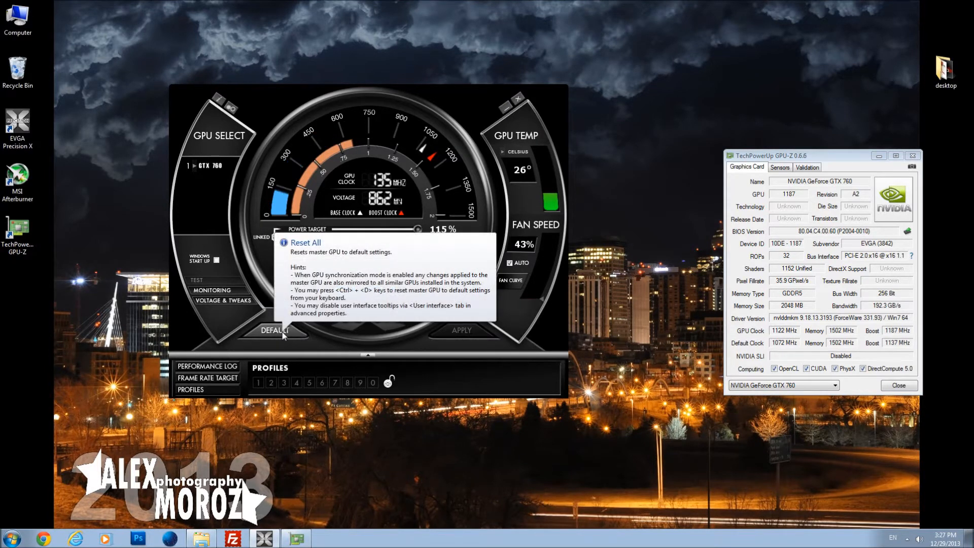
Step: Reset all GPU settings to their defaults in EVGA Precision X
left_click(282, 332)
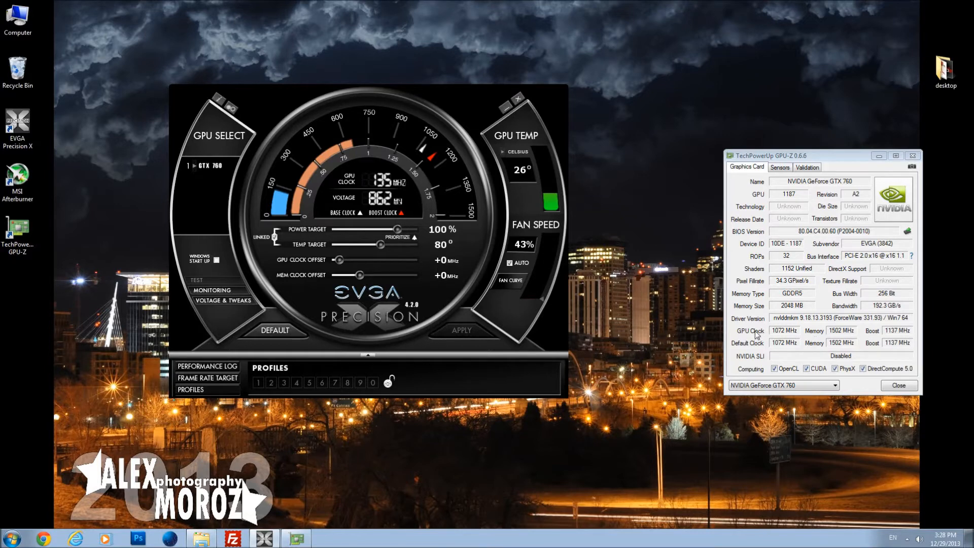
Step: Compare the current and default GPU, memory and boost clocks in GPU-Z, and check its graphics card list
left_click_drag(844, 155, 806, 162)
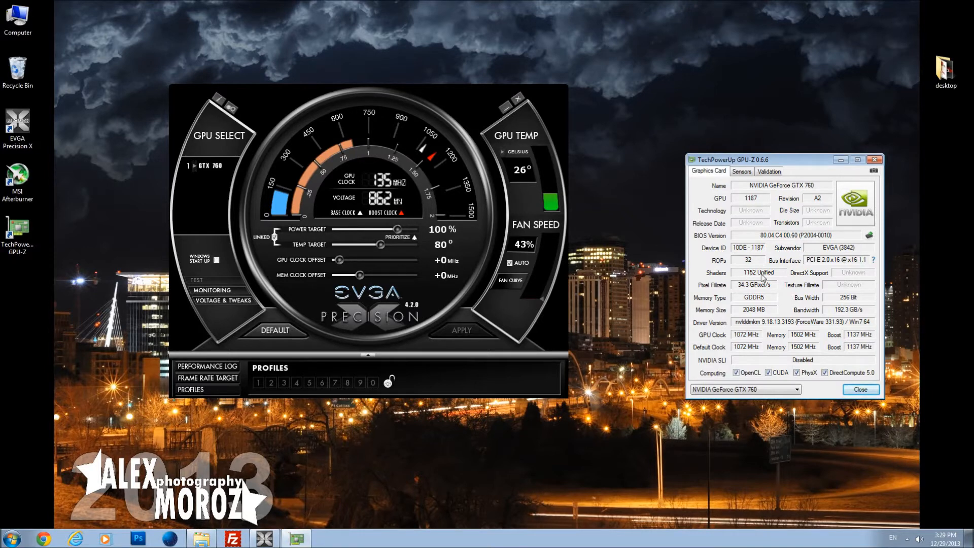
mouse_move(761, 278)
mouse_move(761, 335)
mouse_move(808, 332)
mouse_move(862, 341)
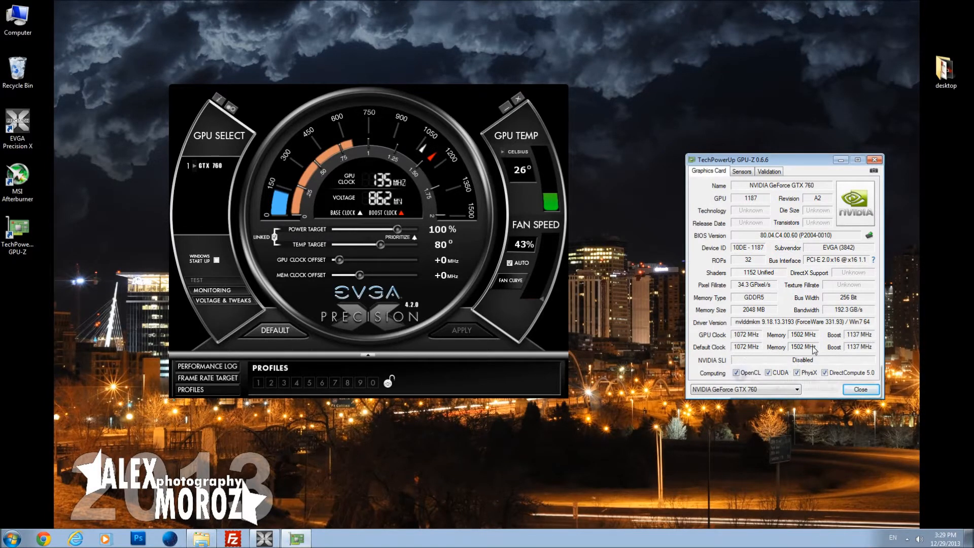
mouse_move(753, 351)
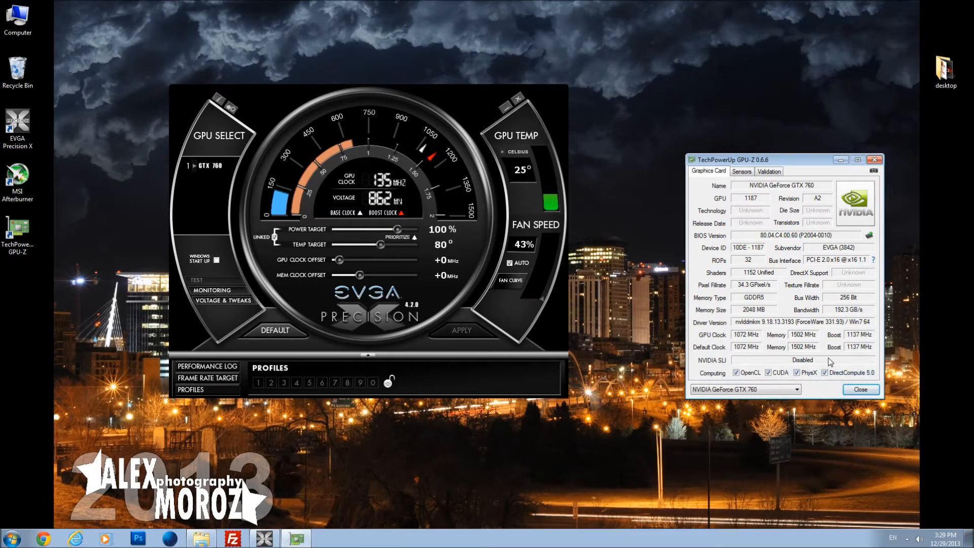
mouse_move(831, 361)
mouse_move(795, 365)
left_click(797, 390)
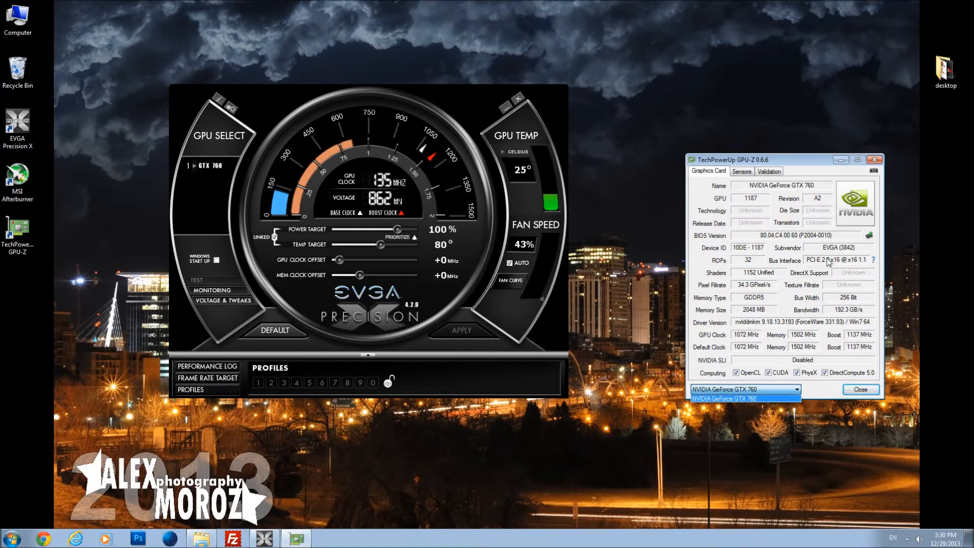
left_click(818, 293)
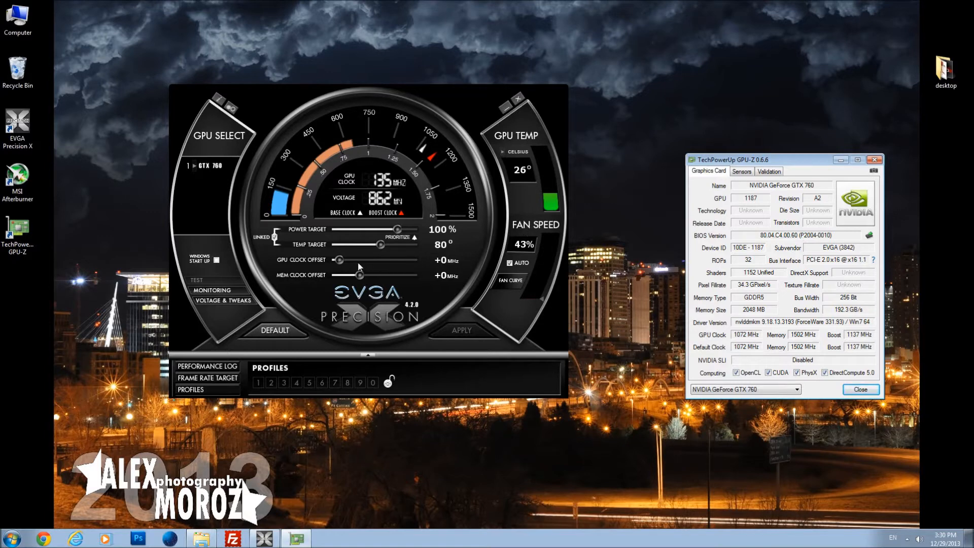
Step: Set the GPU clock offset to +50 MHz in EVGA Precision X and apply it
left_click_drag(341, 257, 346, 258)
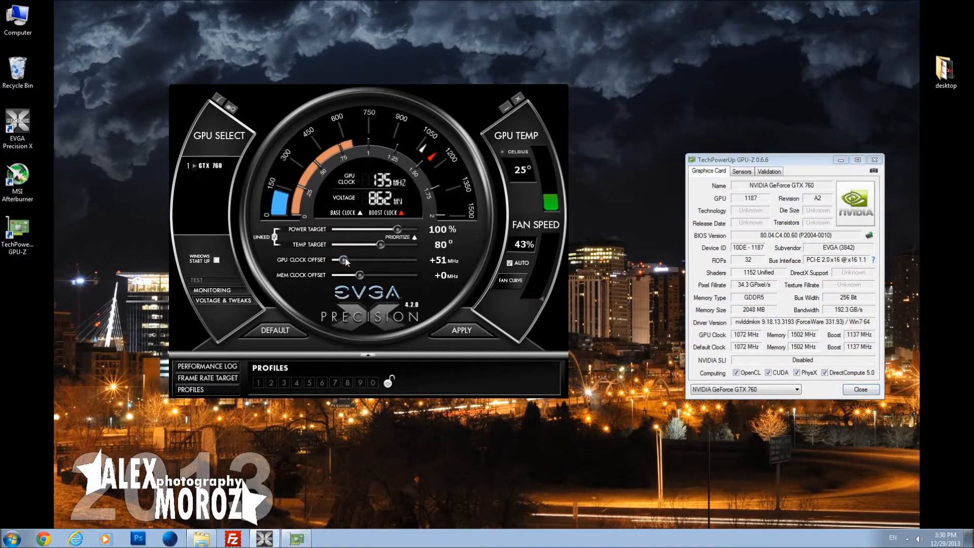
key("Left")
left_click(466, 332)
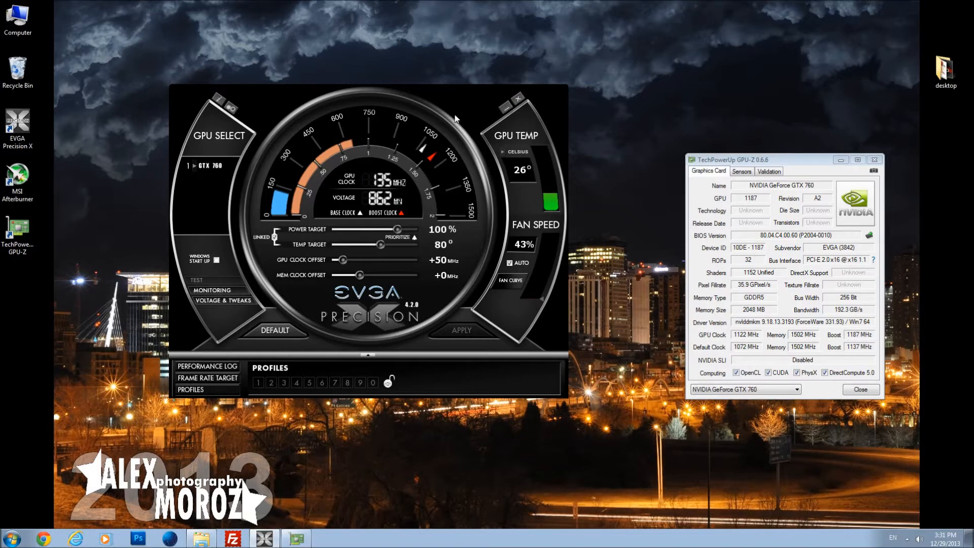
Step: Open MSI Afterburner, dismiss its update server error, and arrange its window so the EVGA Precision X sliders stay visible
left_click_drag(455, 119, 518, 80)
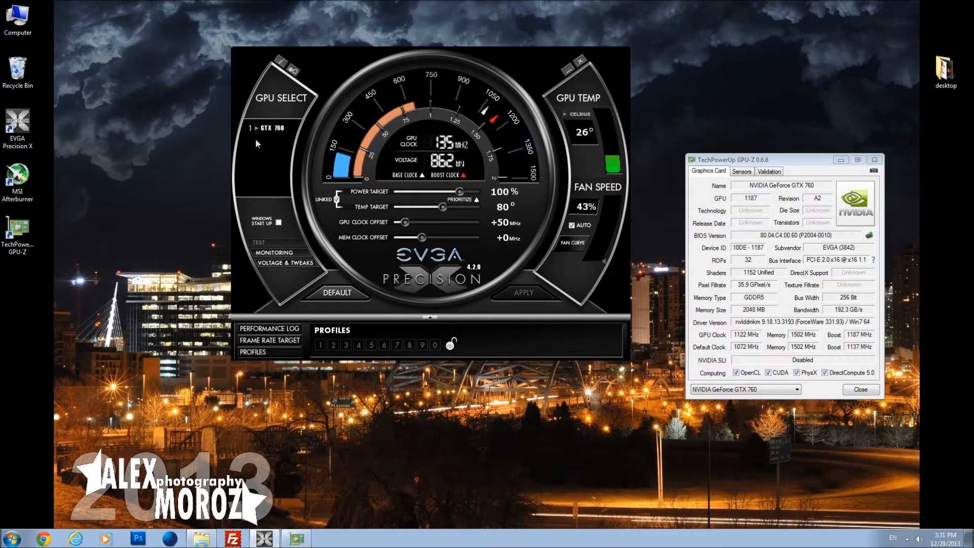
double_click(24, 182)
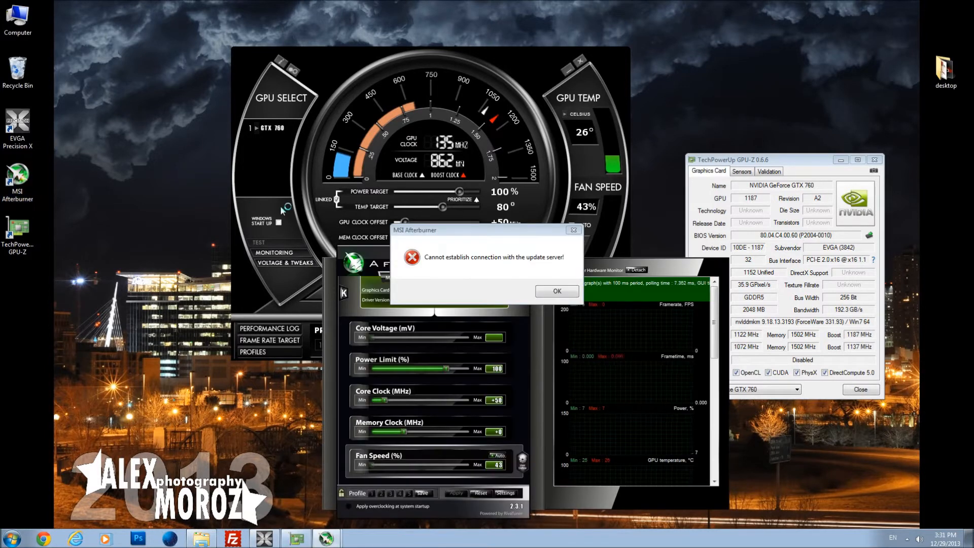
left_click(558, 292)
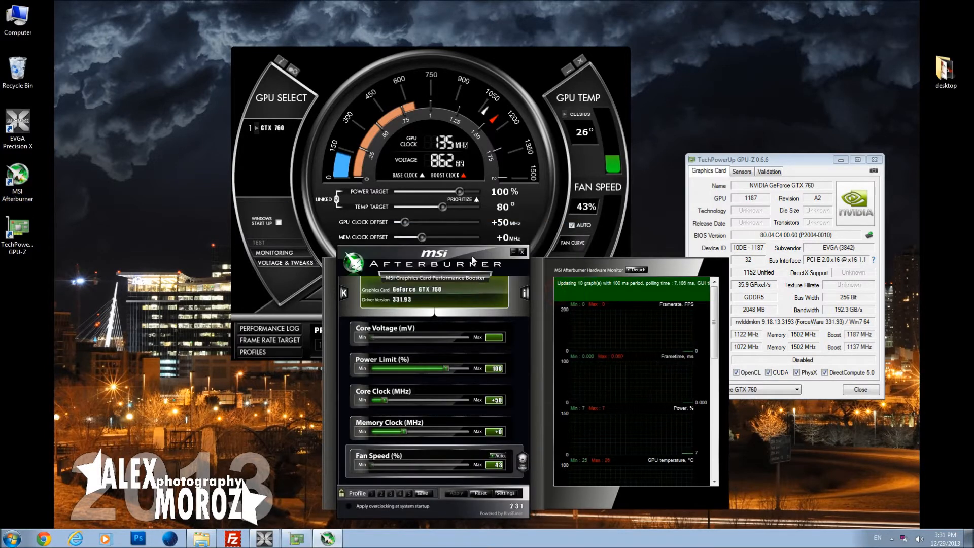
left_click_drag(480, 259, 243, 252)
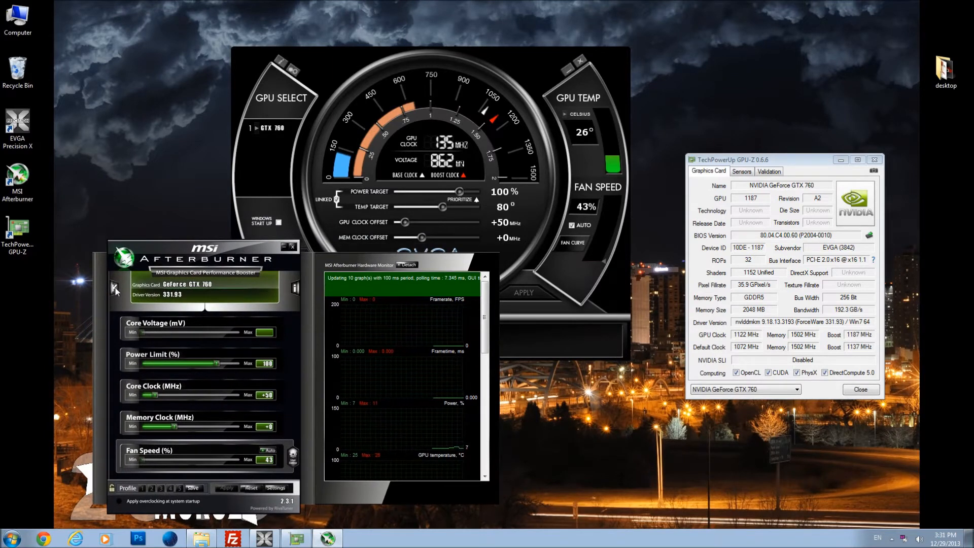
mouse_move(115, 291)
left_click_drag(255, 253, 255, 239)
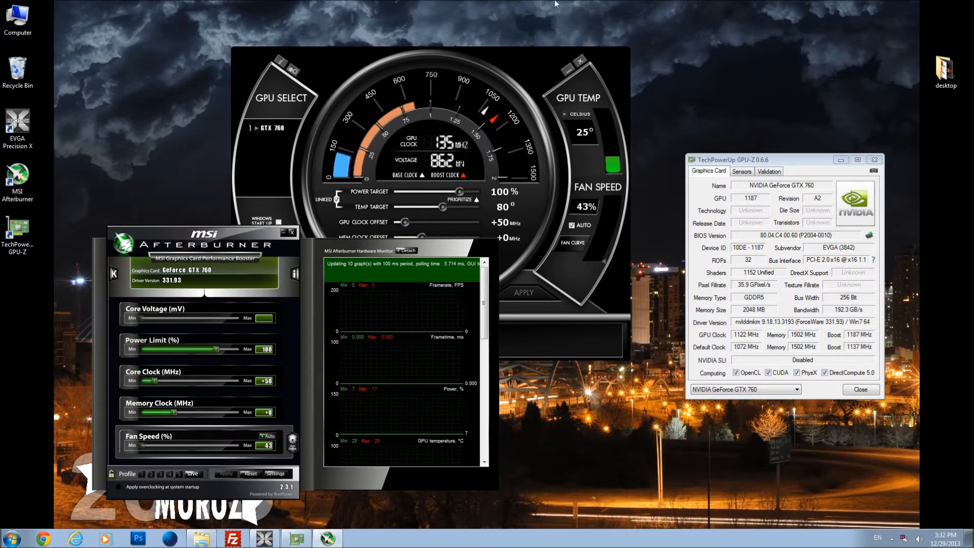
Step: Bring EVGA Precision X to the front and try a GPU clock offset slightly below +50 MHz
left_click_drag(512, 69, 532, 63)
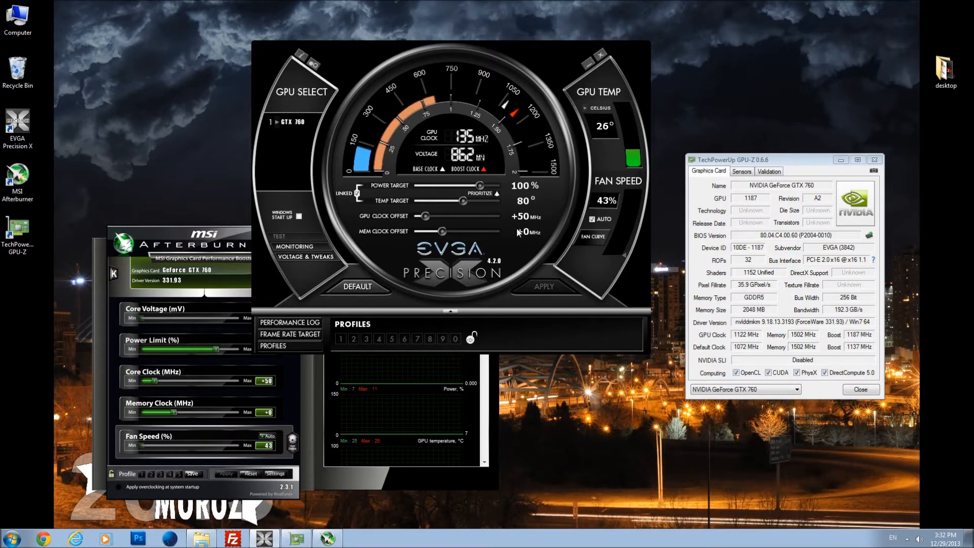
left_click(425, 219)
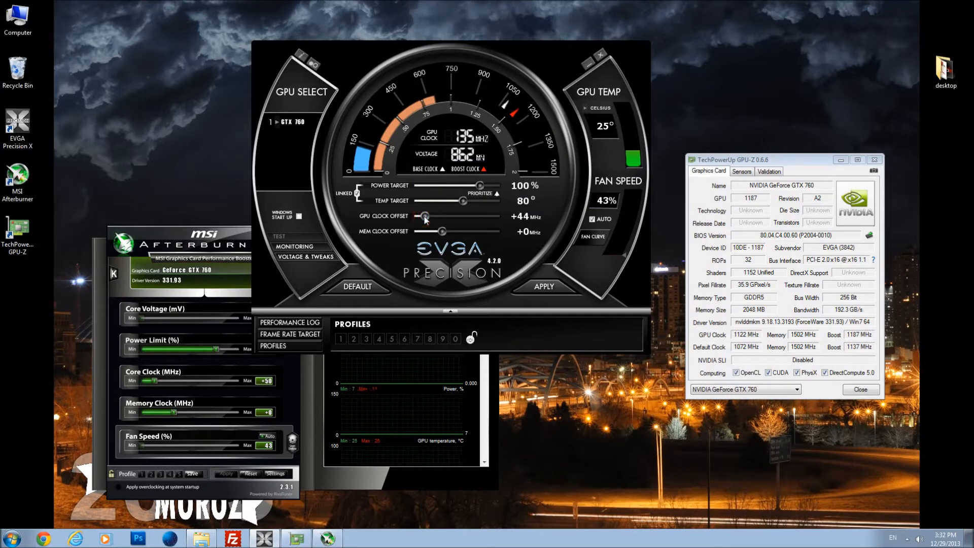
key("Left")
key("Left")
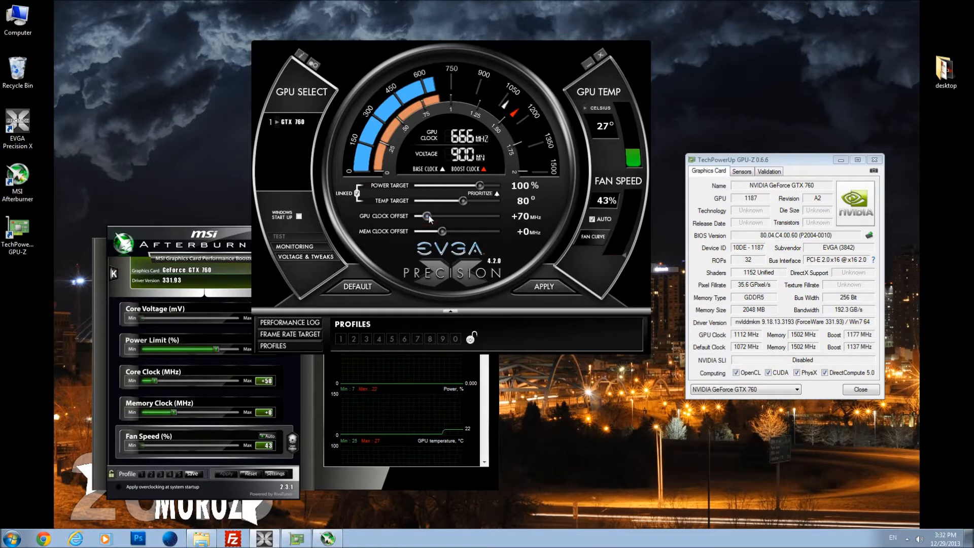
Step: Fine-tune the GPU clock offset down to exactly +50 MHz and apply it
key("Left")
key("Left")
key("Left")
key("Left")
key("Left")
key("Left")
key("Left")
key("Left")
key("Left")
key("Left")
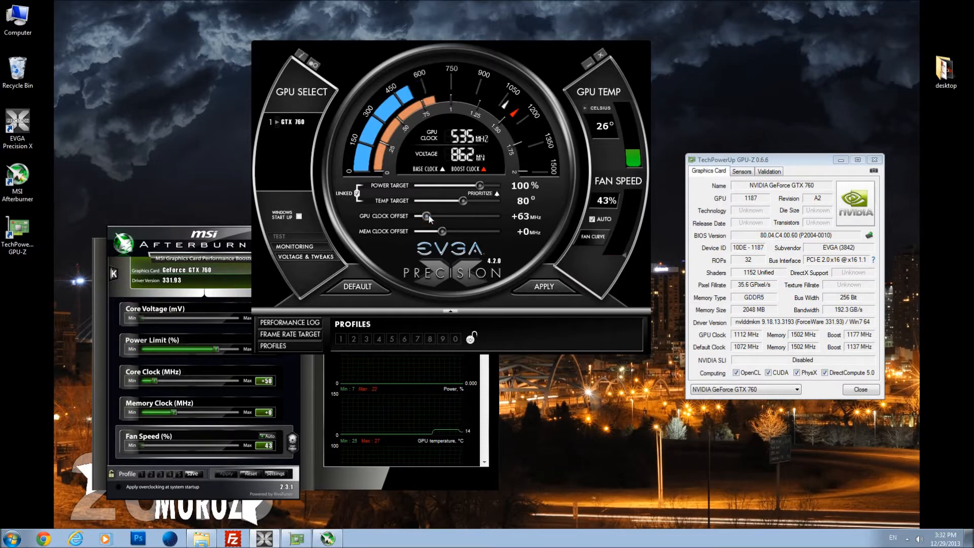
key("Left")
key("Left")
key("Left")
key("Left")
key("Left")
key("Left")
key("Left")
key("Left")
key("Left")
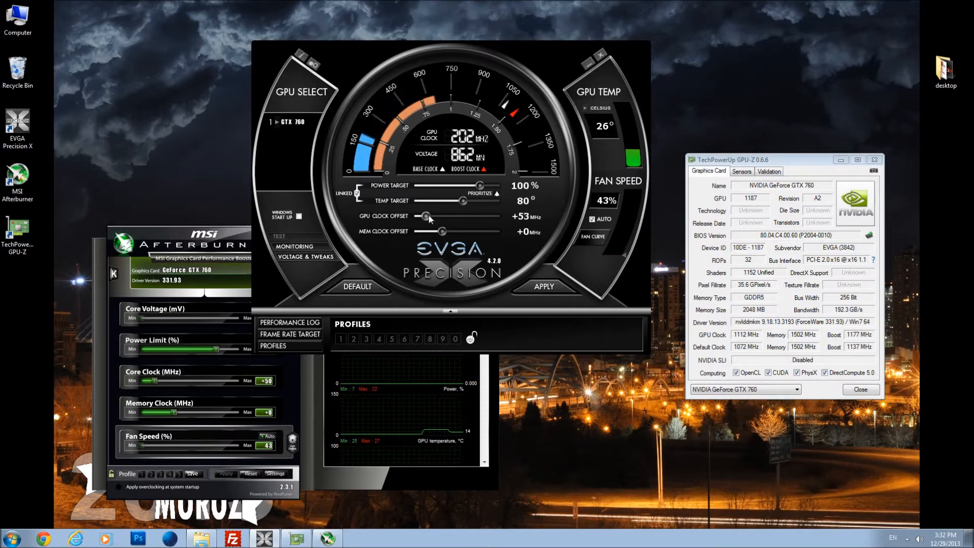
key("Left")
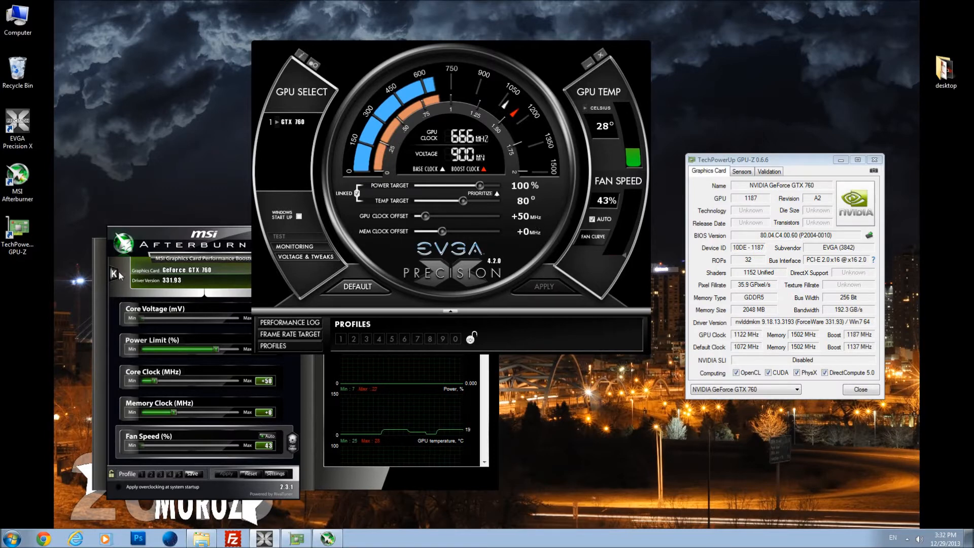
Step: Start the MSI Kombustor stress test, and apply a 115% power target with a 95° temperature target in EVGA Precision X
left_click_drag(165, 241, 169, 231)
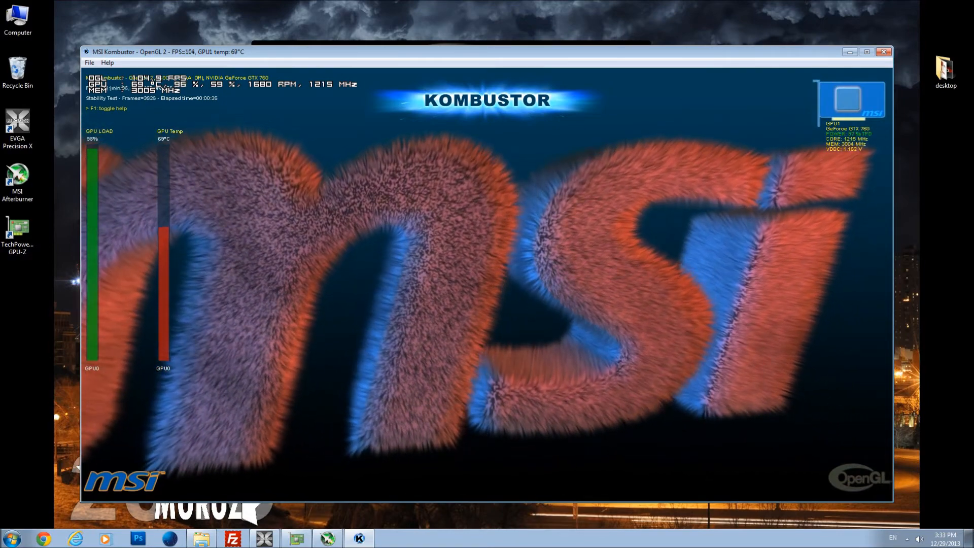
left_click(265, 539)
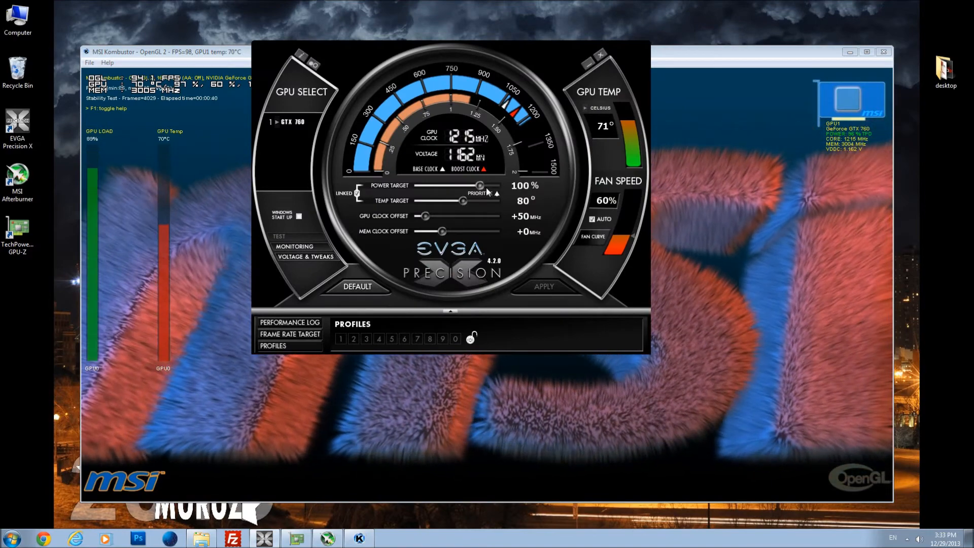
left_click_drag(480, 185, 513, 193)
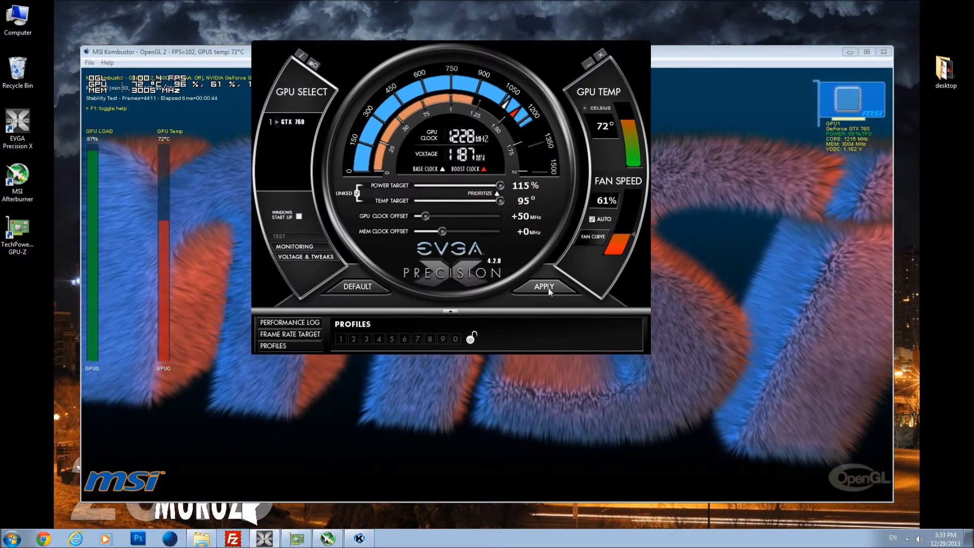
left_click(549, 288)
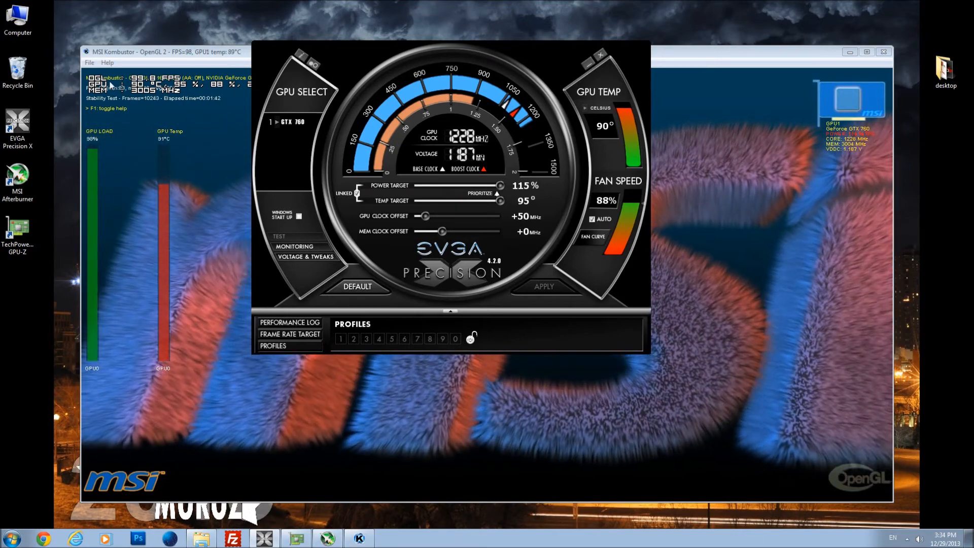
Step: Move the EVGA Precision X window aside to watch Kombustor's temperature, fan and clock readouts during the stress test
left_click_drag(319, 77, 492, 116)
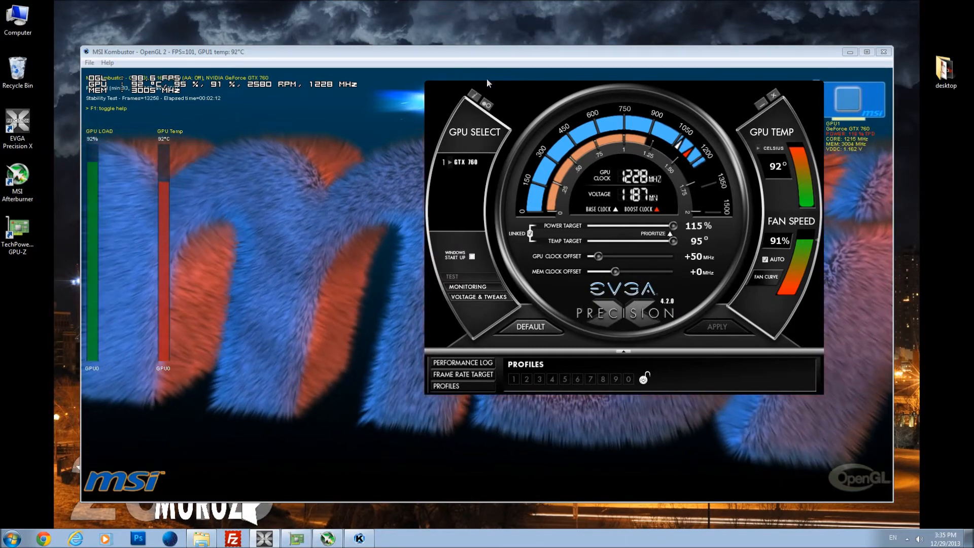
left_click_drag(524, 101, 599, 47)
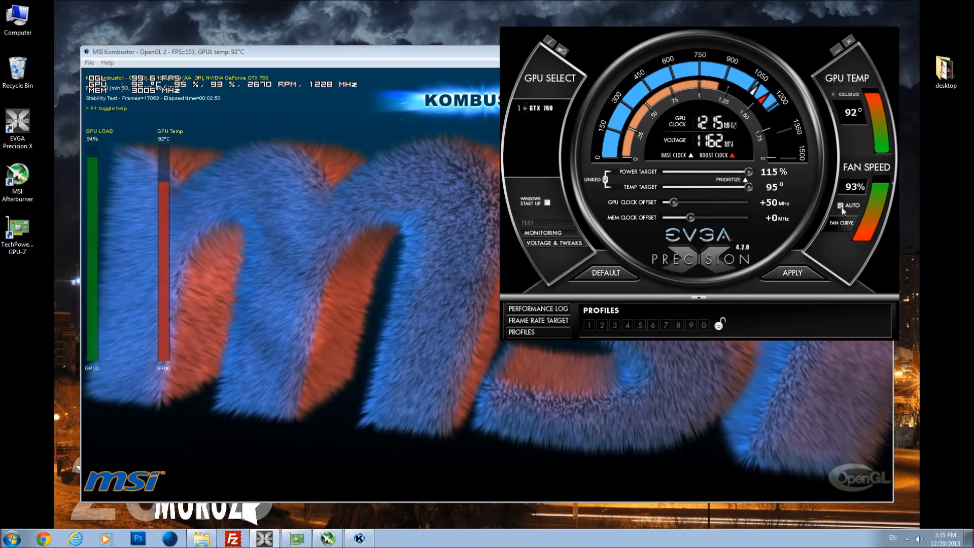
Step: Apply the pending settings, and switch the GPU fan from automatic to manual control and back to automatic
left_click(799, 277)
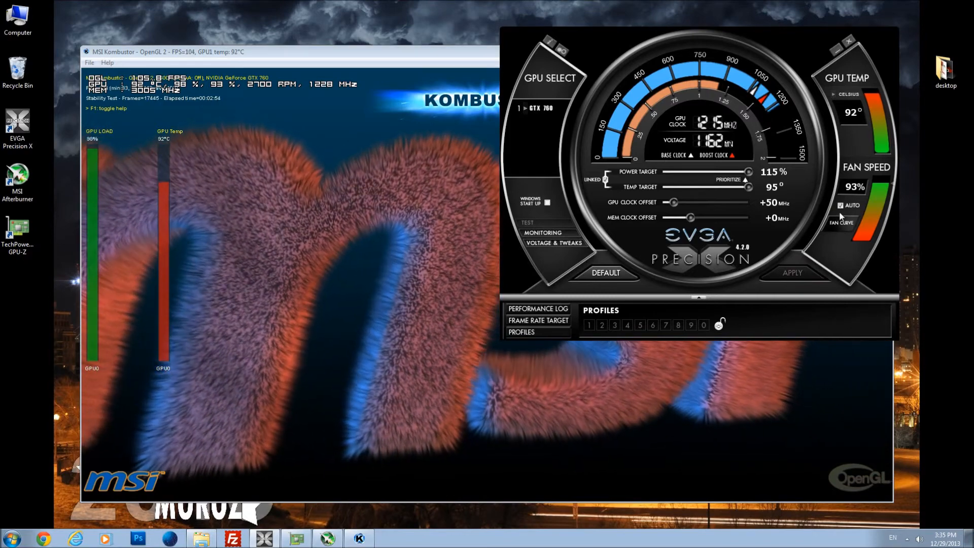
left_click(841, 206)
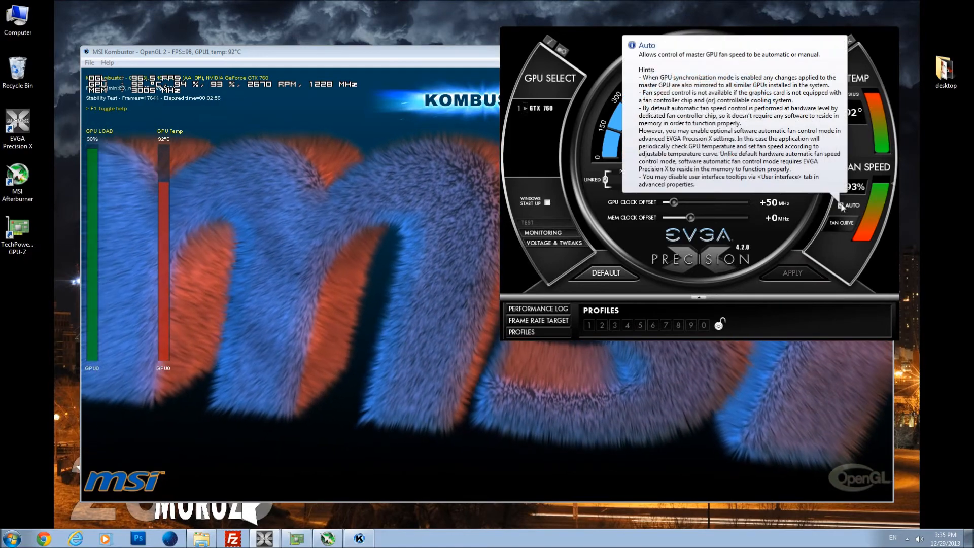
left_click(840, 205)
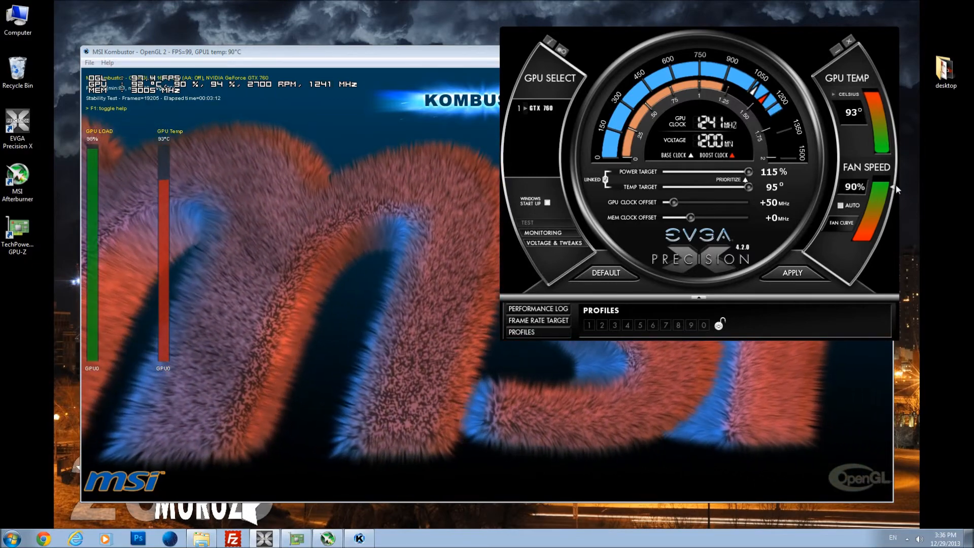
left_click(846, 206)
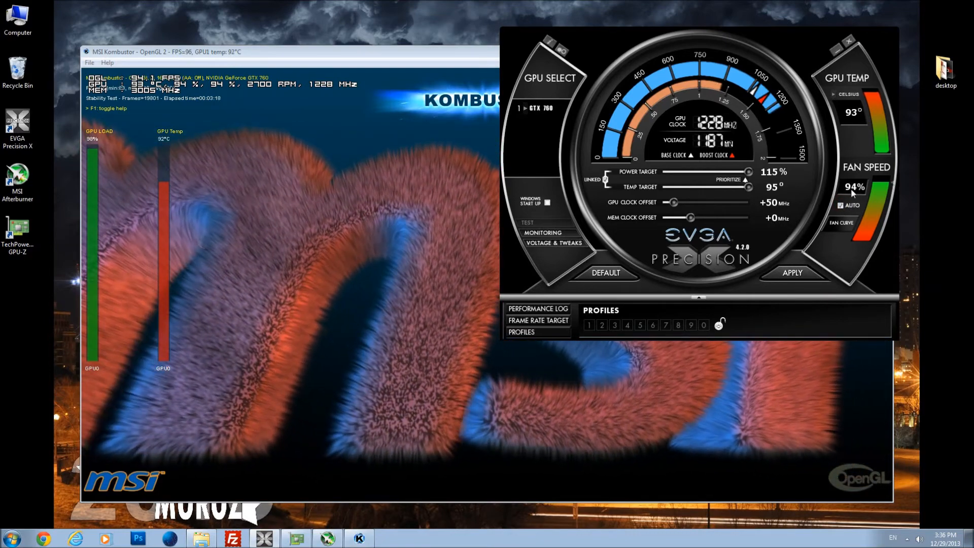
mouse_move(851, 190)
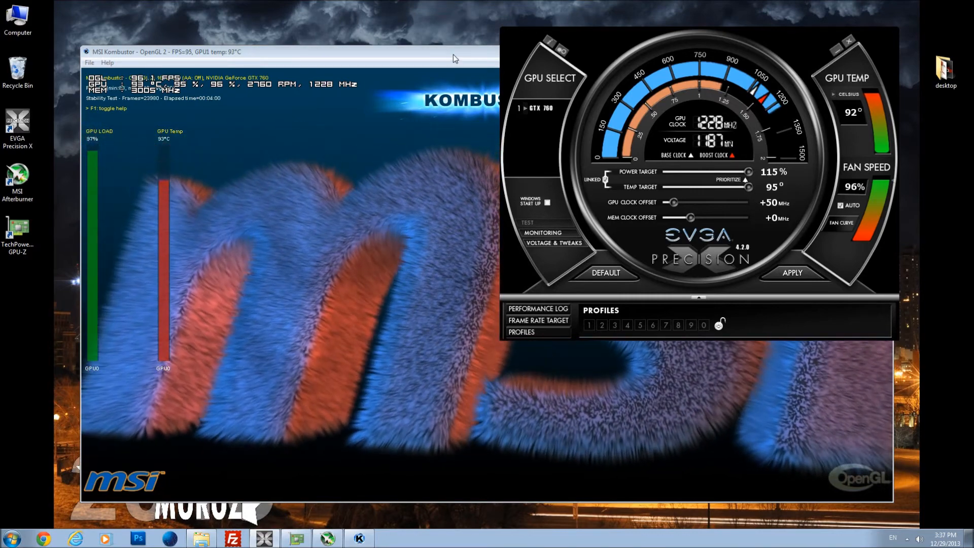
Step: Stop the Kombustor stress test and open the hardware monitoring settings in MSI Afterburner
left_click(453, 53)
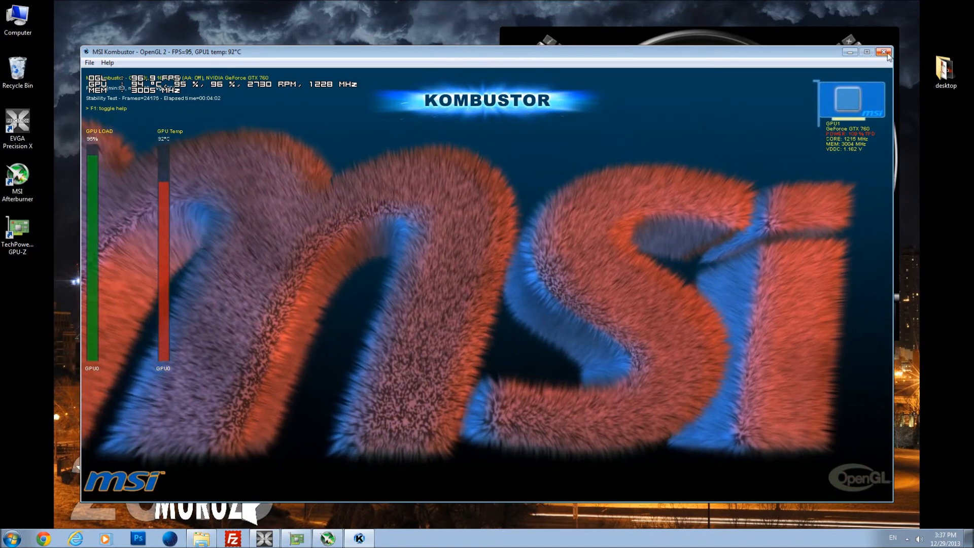
key("Escape")
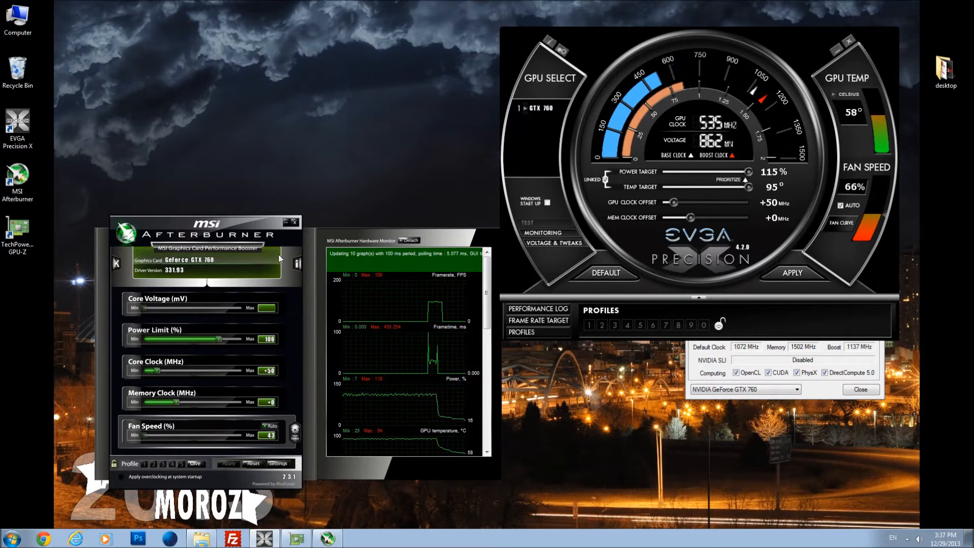
left_click(283, 465)
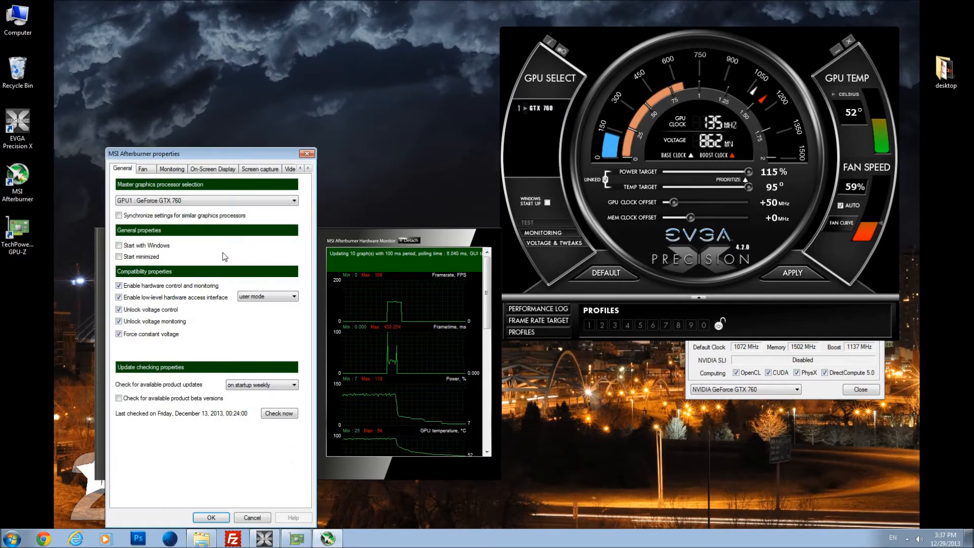
left_click_drag(197, 147, 492, 134)
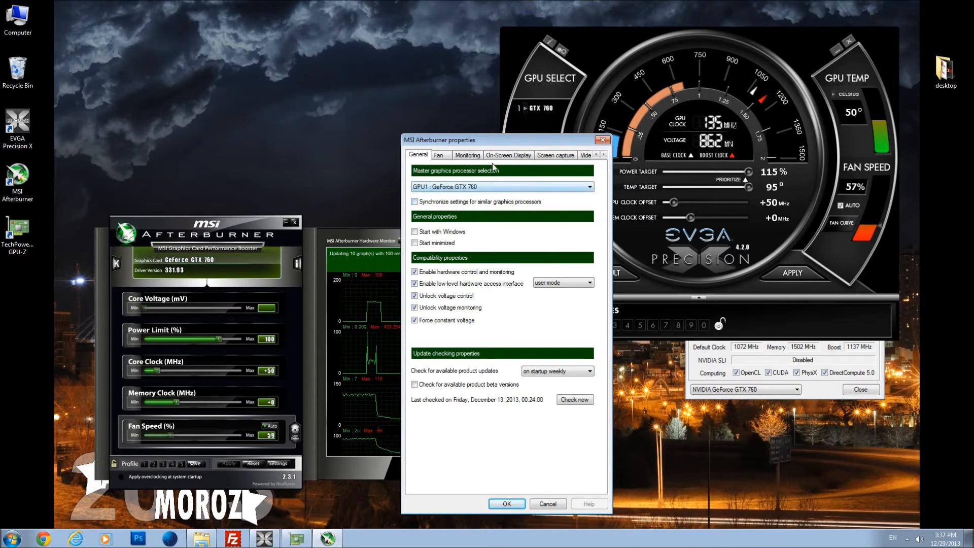
left_click(506, 157)
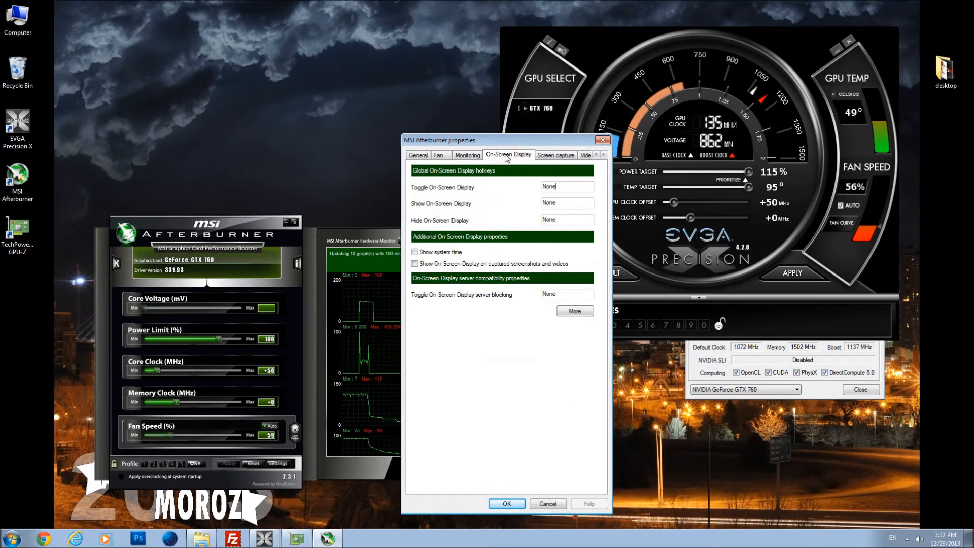
left_click(475, 157)
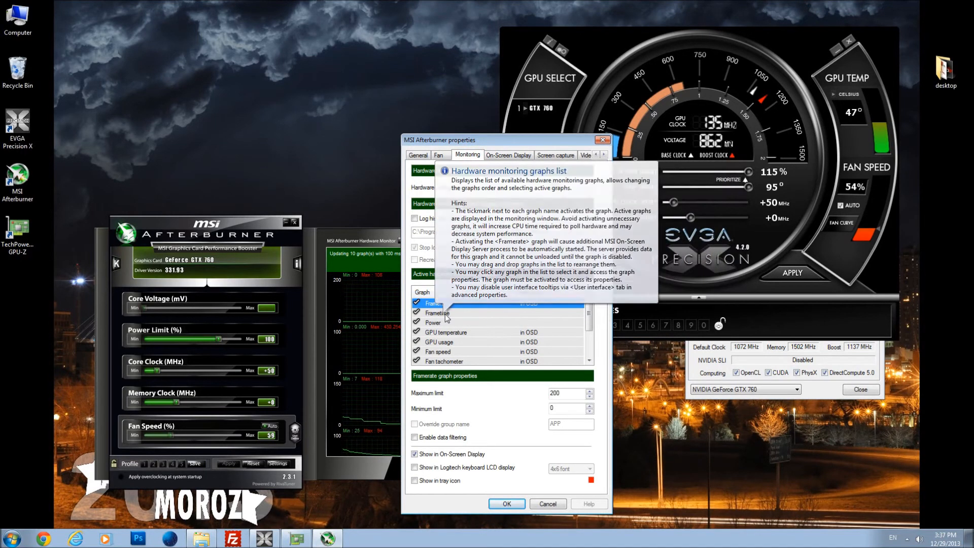
Step: Show Frametime in the on-screen display, hide Fan speed from it, and save the monitoring settings
left_click(534, 314)
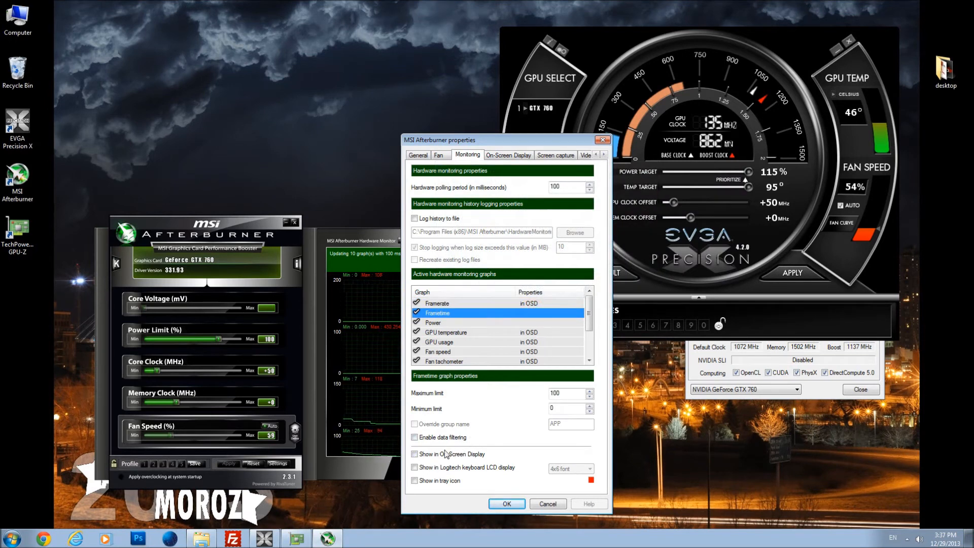
left_click(415, 457)
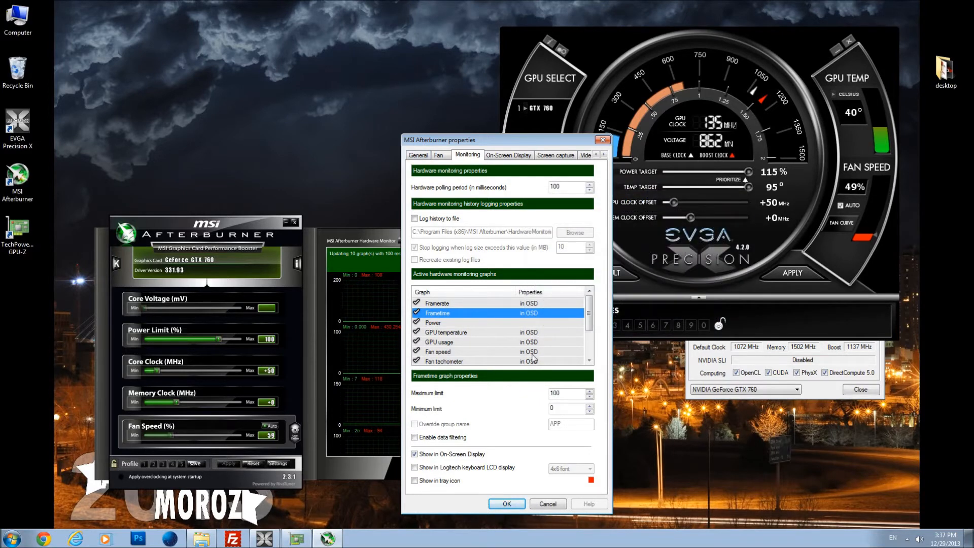
left_click(532, 335)
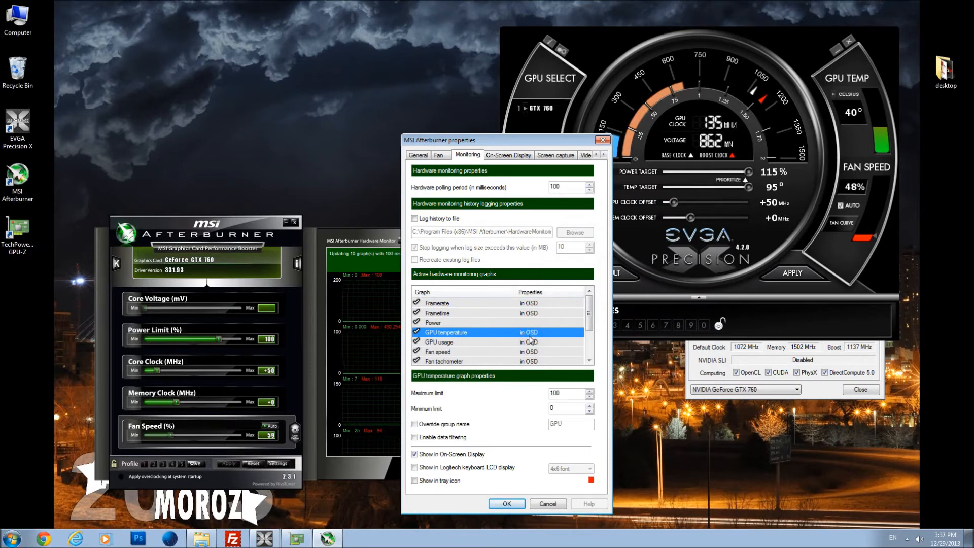
left_click(530, 344)
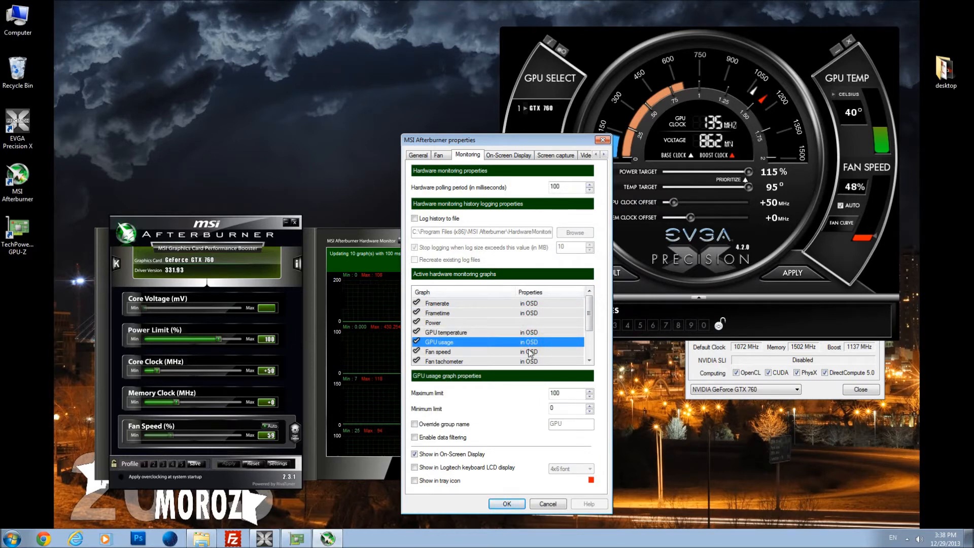
left_click(531, 353)
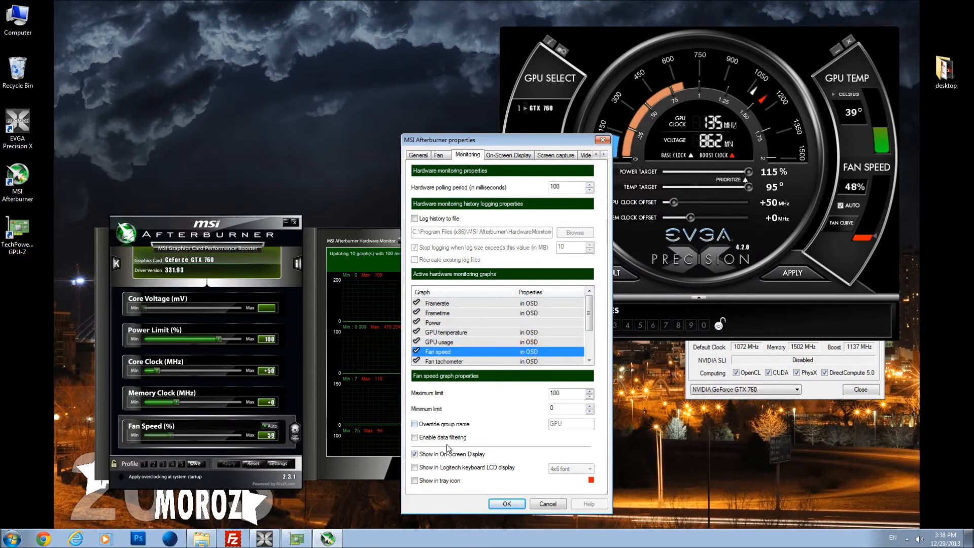
left_click(416, 454)
left_click(511, 502)
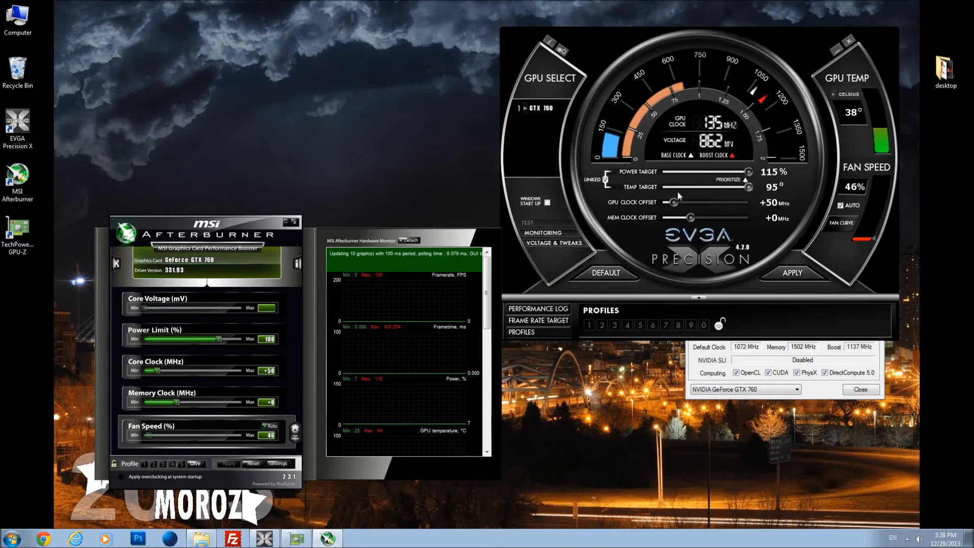
Step: Set the GPU clock offset to +60 MHz in EVGA Precision X and apply it
left_click_drag(676, 205, 684, 203)
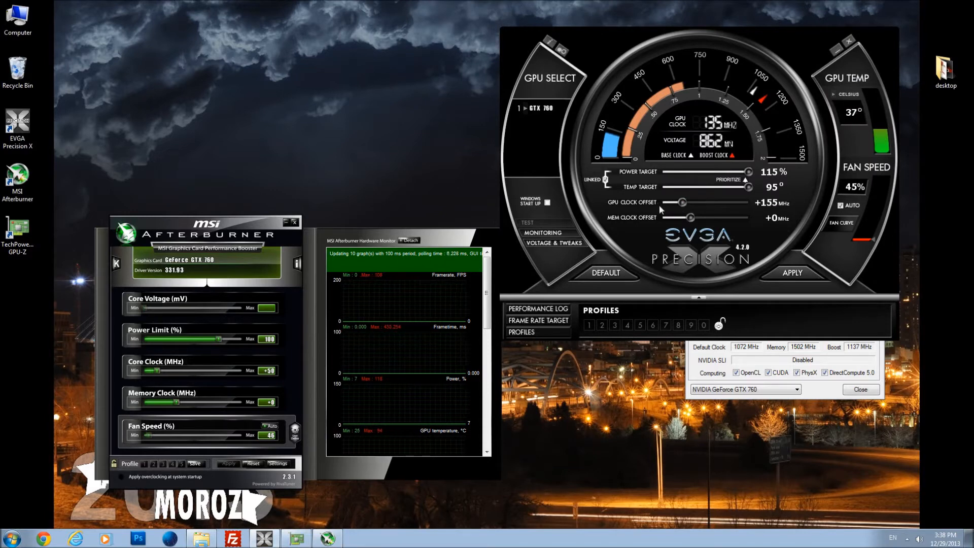
key("Left")
key("Left")
key("Left")
key("Left")
key("Left")
key("Left")
key("Left")
key("Left")
key("Left")
key("Left")
key("Left")
key("Left")
key("Left")
key("Left")
key("Left")
key("Left")
key("Left")
key("Left")
key("Left")
key("Left")
key("Left")
key("Left")
key("Left")
key("Left")
key("Left")
key("Left")
key("Left")
key("Left")
key("Left")
key("Left")
key("Left")
key("Left")
key("Left")
key("Left")
key("Left")
key("Left")
key("Left")
key("Left")
key("Left")
key("Left")
key("Left")
key("Left")
key("Right")
key("Left")
key("Left")
key("Left")
key("Left")
key("Left")
key("Left")
key("Left")
key("Left")
key("Left")
key("Left")
key("Left")
key("Right")
key("Left")
key("Left")
key("Left")
key("Left")
key("Left")
key("Left")
key("Left")
key("Left")
key("Left")
key("Left")
key("Left")
key("Left")
key("Left")
key("Left")
key("Left")
key("Left")
key("Left")
key("Left")
key("Left")
key("Left")
key("Left")
key("Left")
key("Left")
key("Left")
key("Left")
key("Left")
key("Left")
key("Left")
key("Left")
key("Left")
left_click(795, 274)
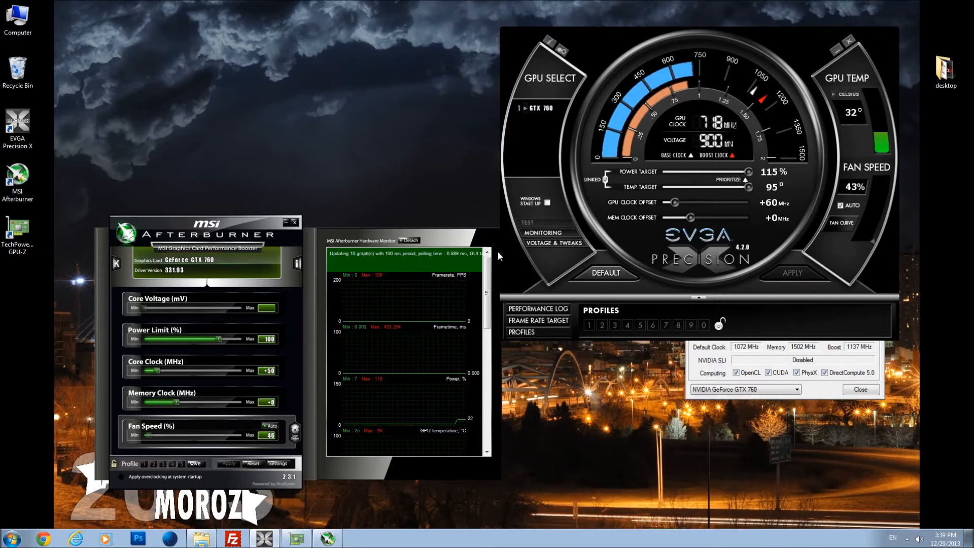
Step: Launch the Kombustor stress test from MSI Afterburner, watch its readouts for over a minute, and close it
left_click(117, 264)
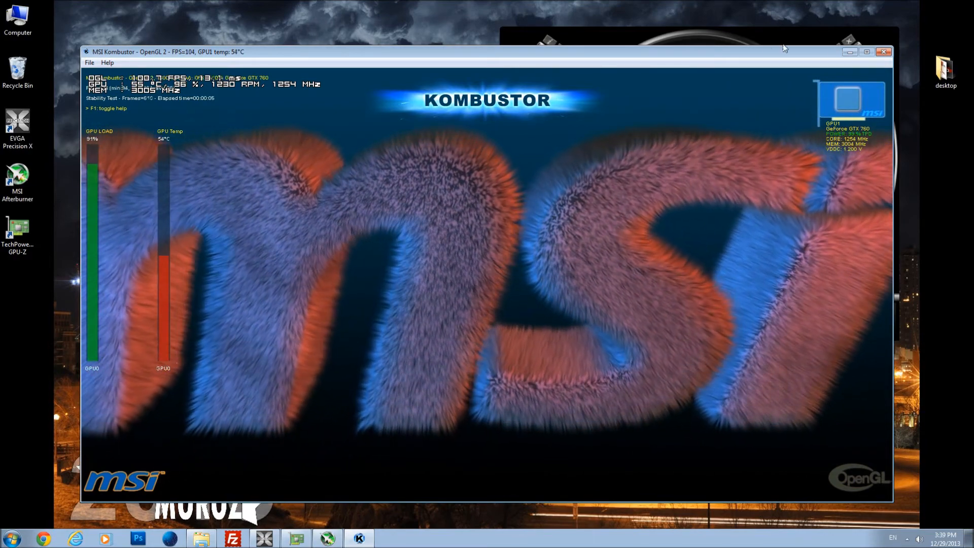
left_click_drag(764, 53, 729, 38)
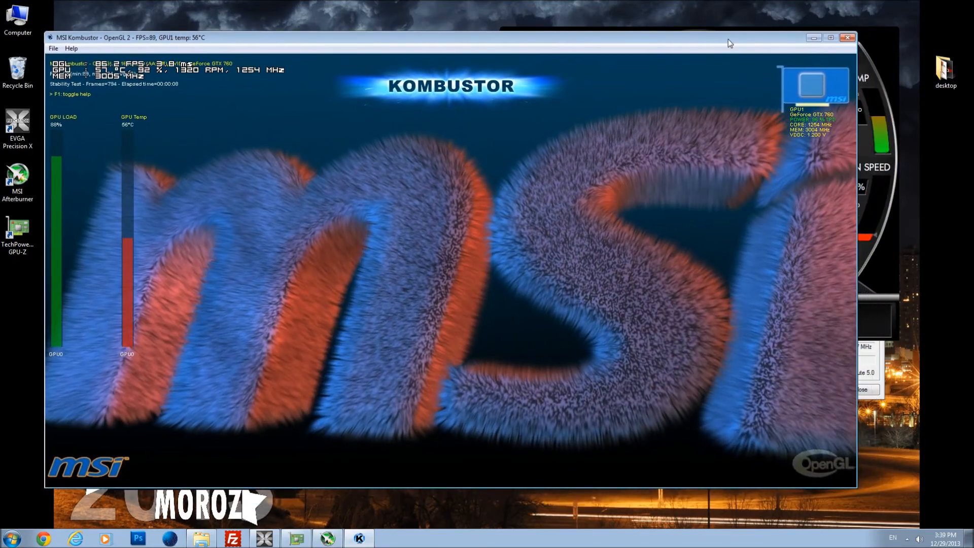
left_click(850, 42)
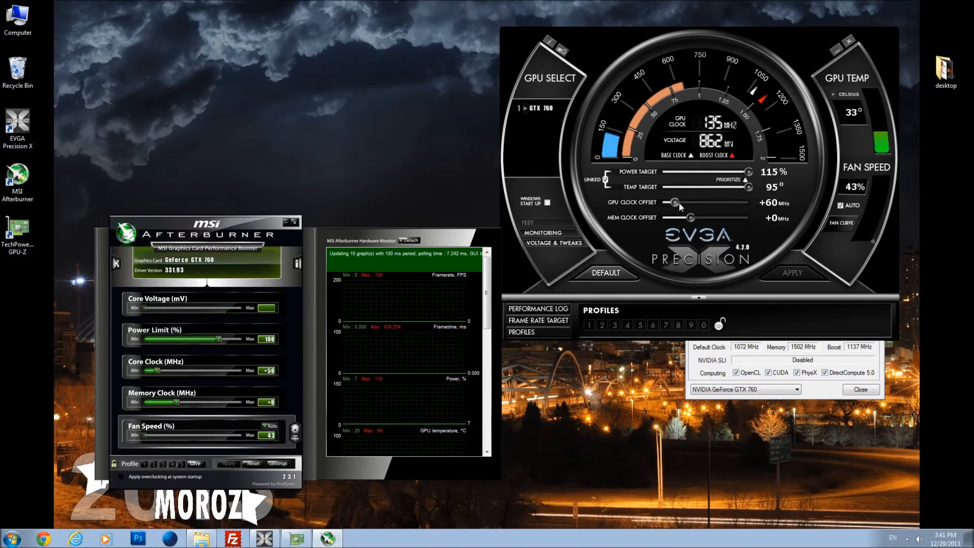
Step: Apply a +70 MHz GPU clock offset, and briefly run the Kombustor stress test with it
mouse_move(678, 203)
left_click_drag(679, 203, 680, 202)
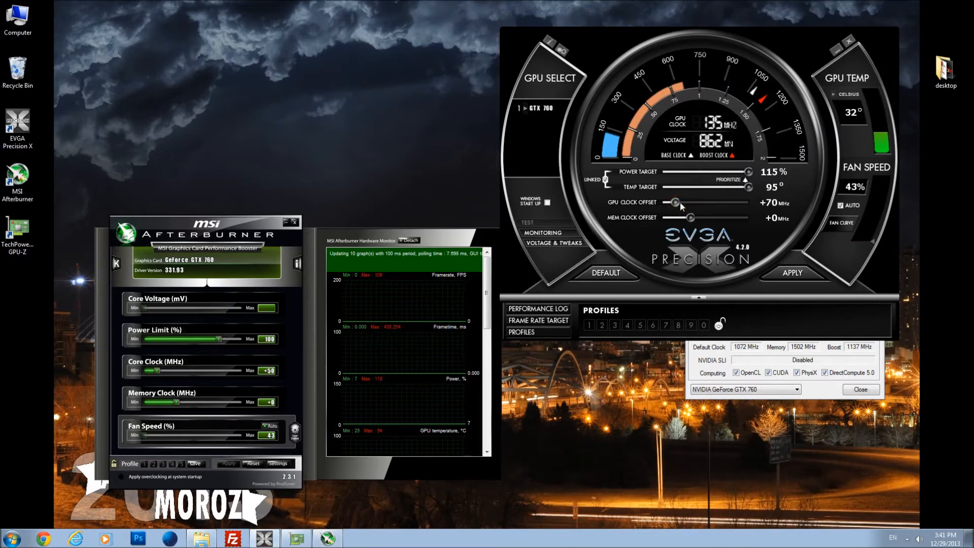
left_click(801, 276)
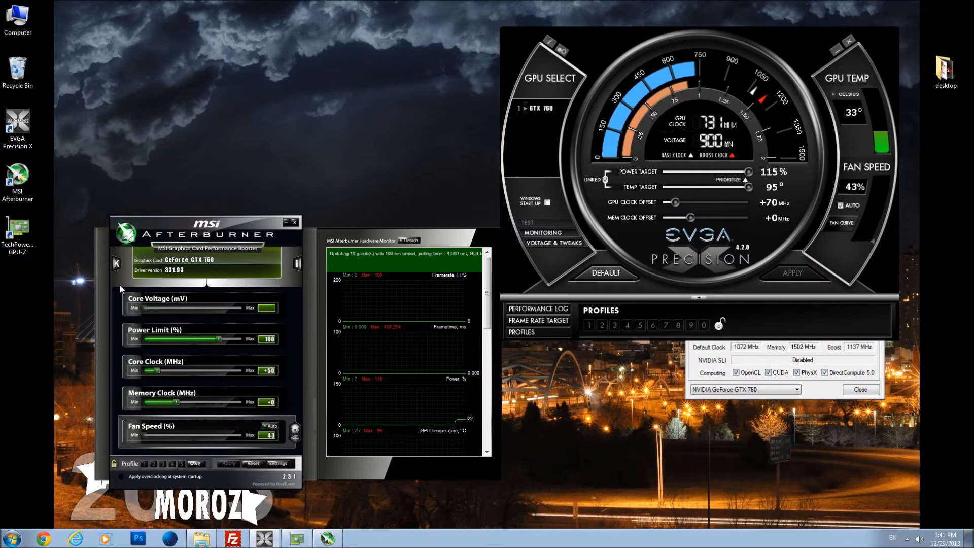
left_click(118, 264)
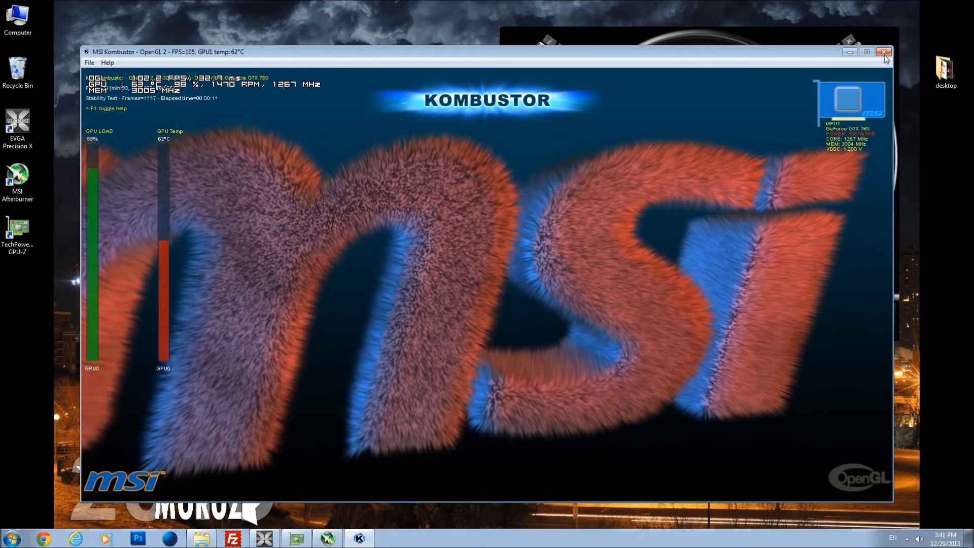
key("Escape")
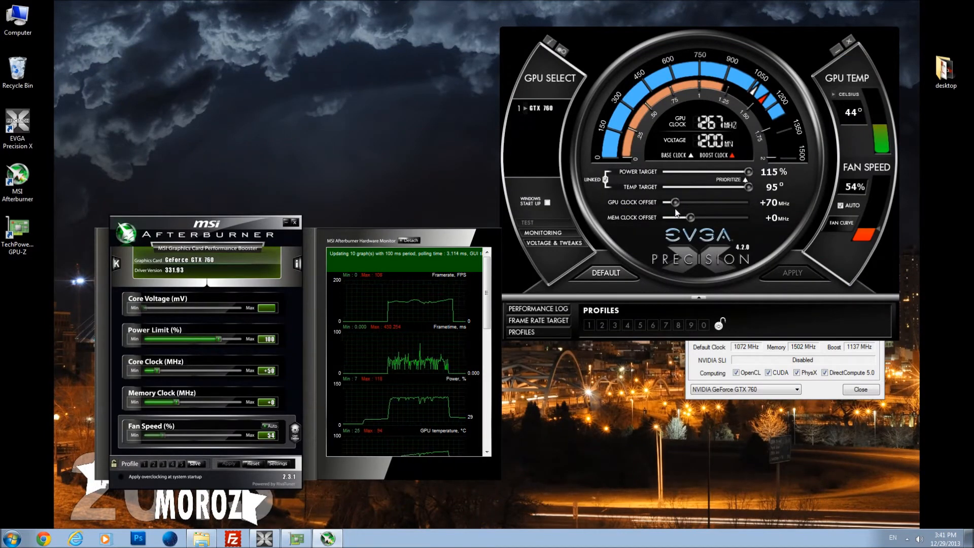
Step: Lower the GPU clock offset back to +60 MHz and apply it
left_click_drag(676, 202, 677, 204)
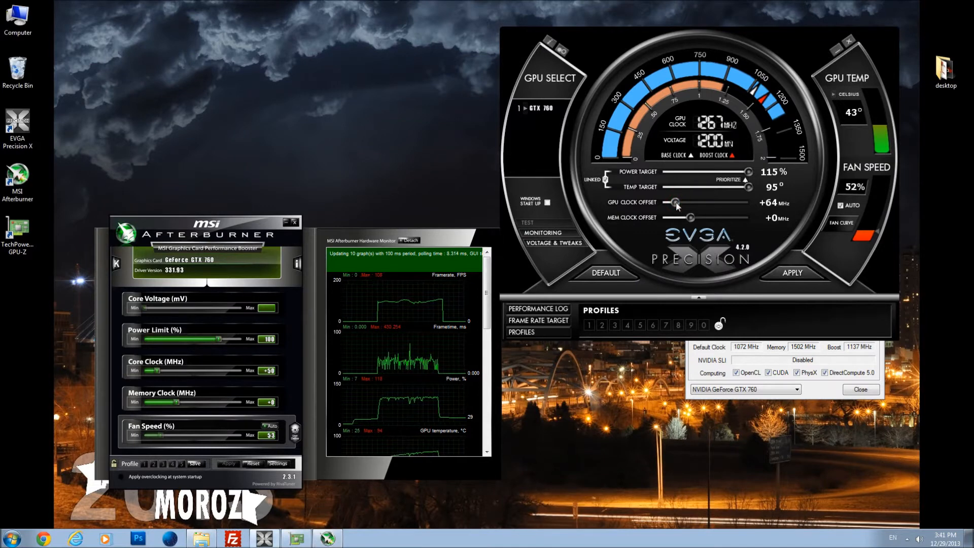
key("Left")
key("Left")
key("Left")
key("Left")
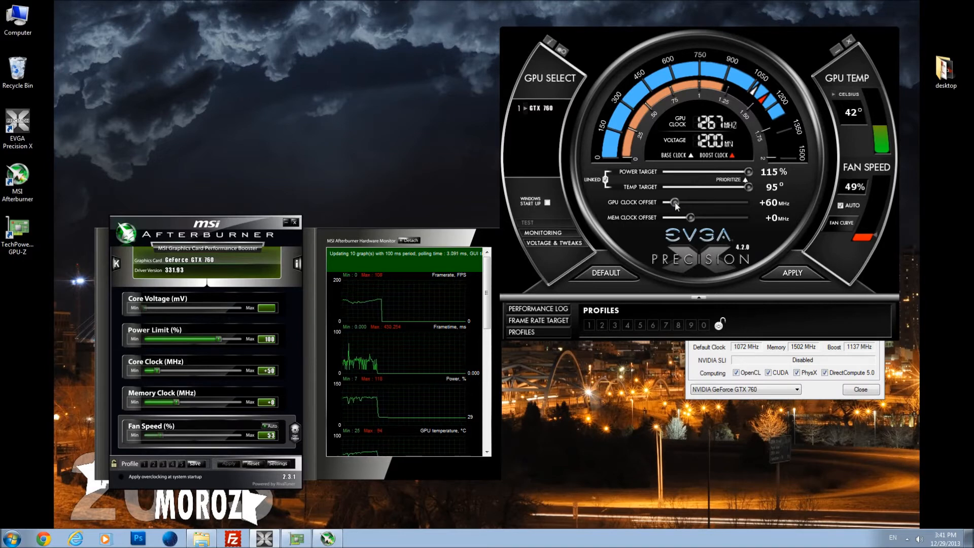
left_click(788, 275)
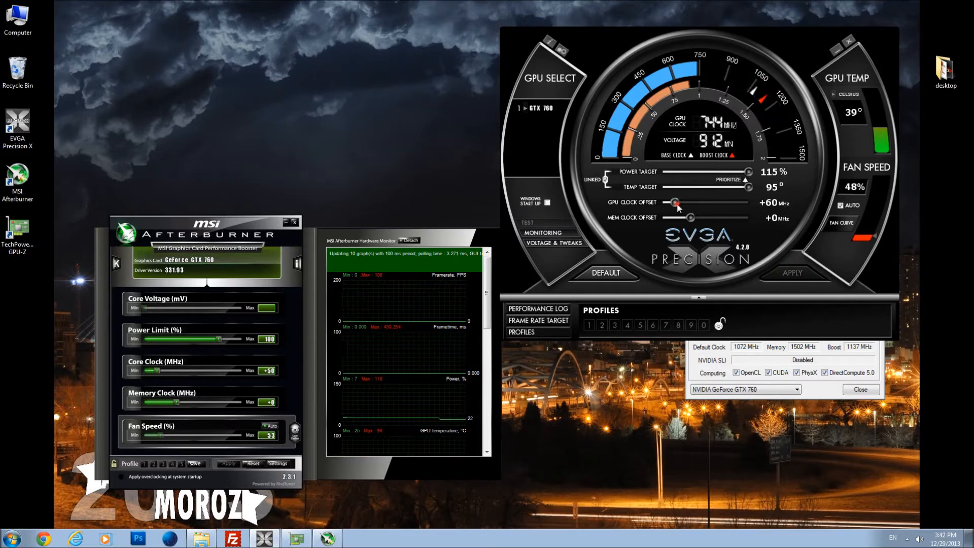
Step: Apply a +80 MHz GPU clock offset, and briefly run the Kombustor stress test with it
left_click_drag(676, 204, 678, 204)
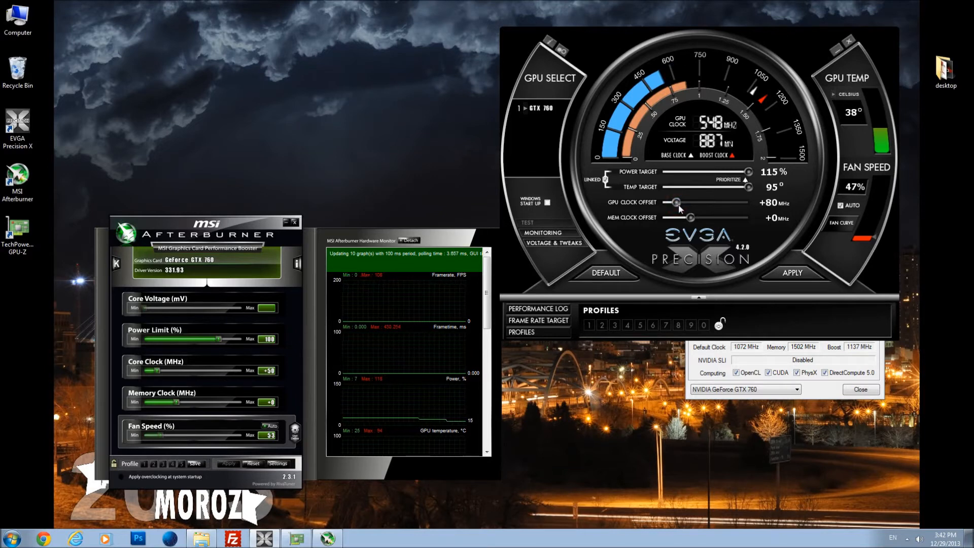
left_click(798, 273)
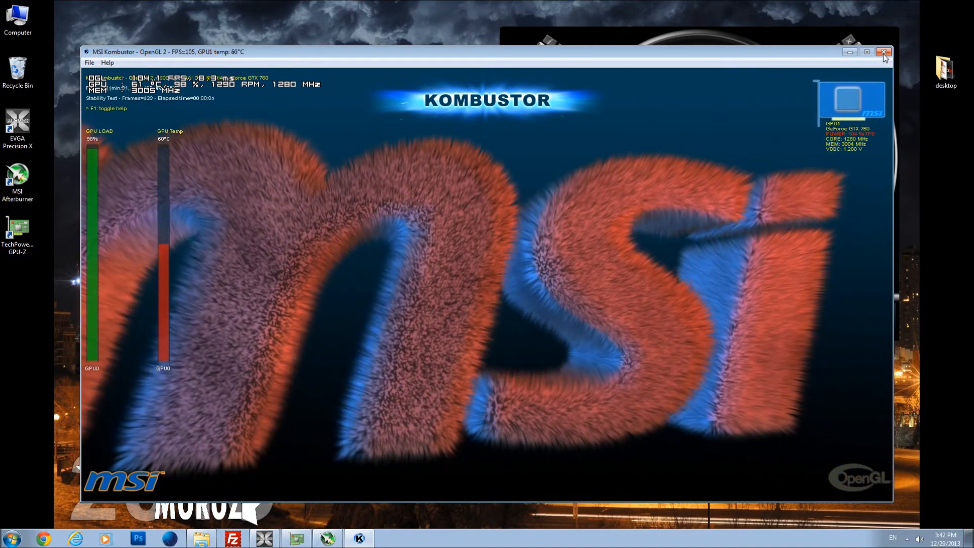
key("Escape")
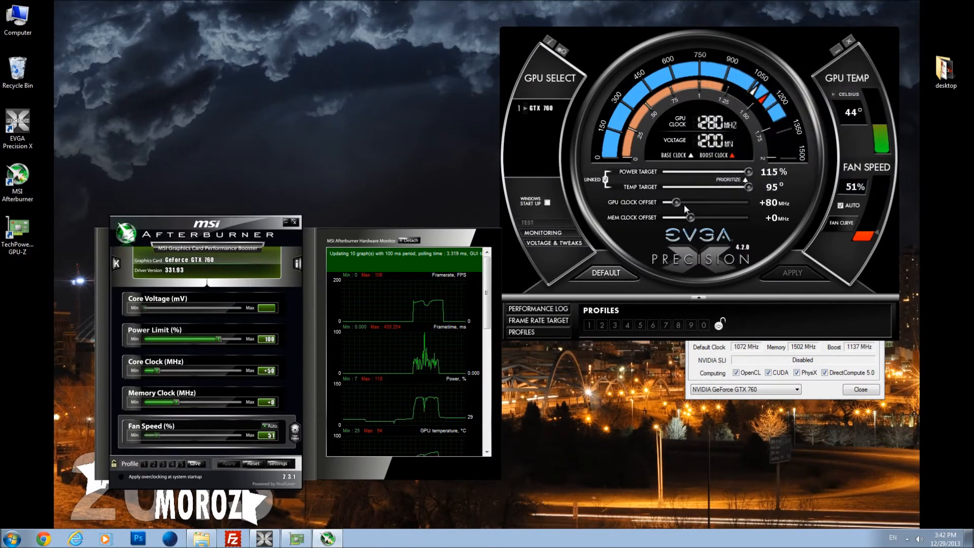
Step: Raise the GPU clock offset to +100 MHz and apply it
left_click_drag(678, 200, 679, 200)
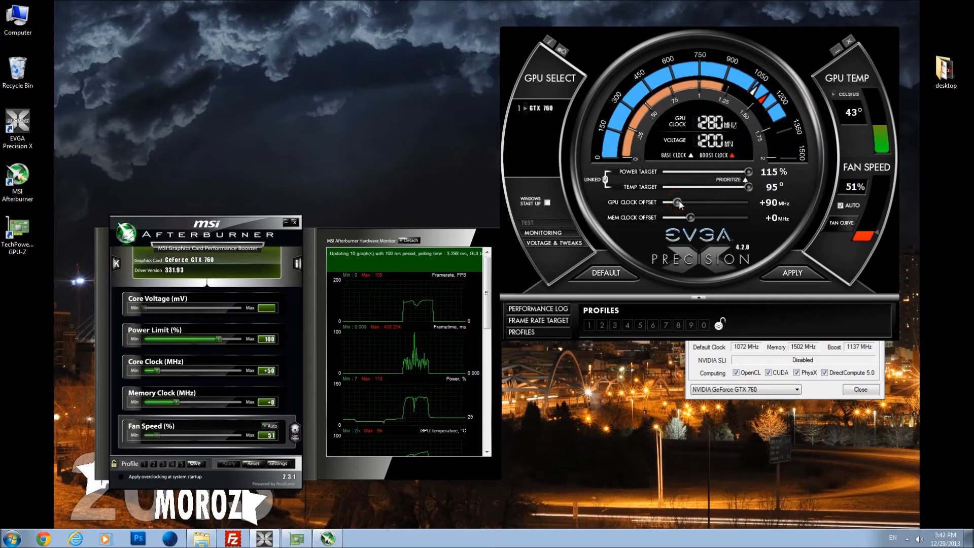
key("Left")
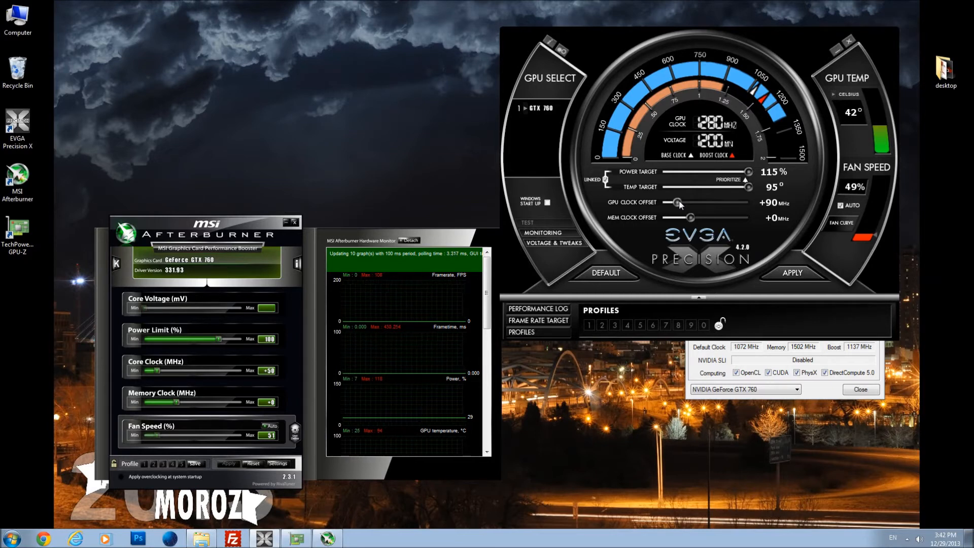
key("Right")
key("Right")
key("Right")
key("Right")
key("Right")
key("Right")
key("Right")
key("Right")
key("Right")
key("Right")
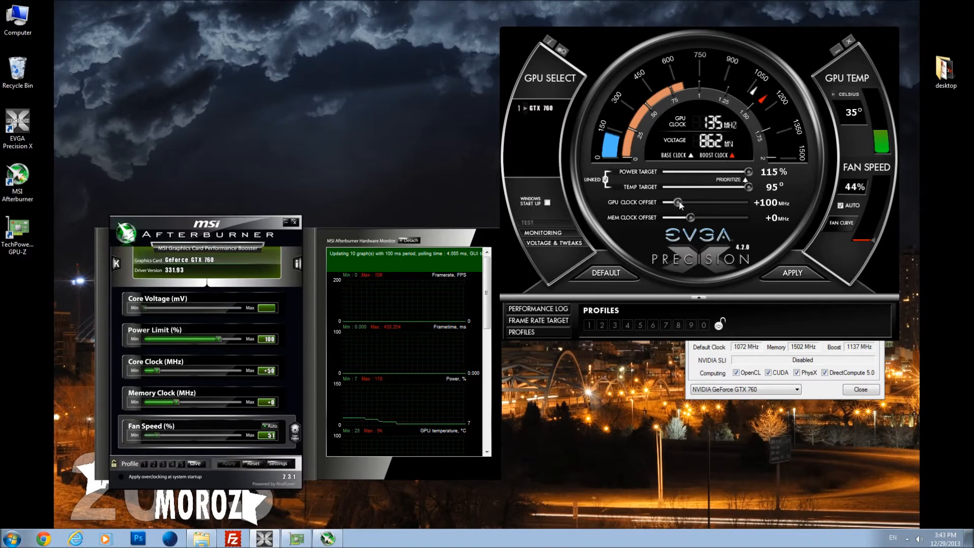
left_click(794, 275)
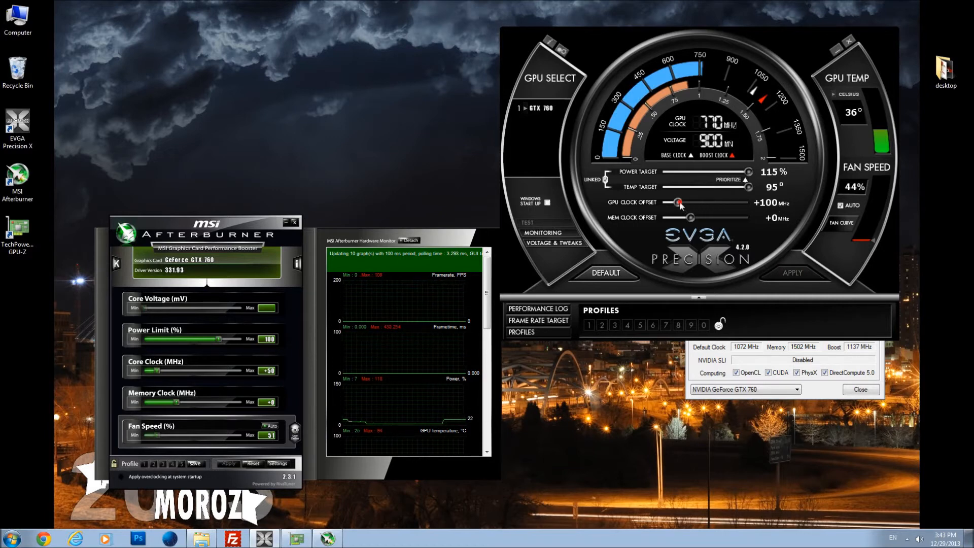
Step: Raise the GPU clock offset to about +130 MHz and apply it
left_click_drag(679, 203, 682, 201)
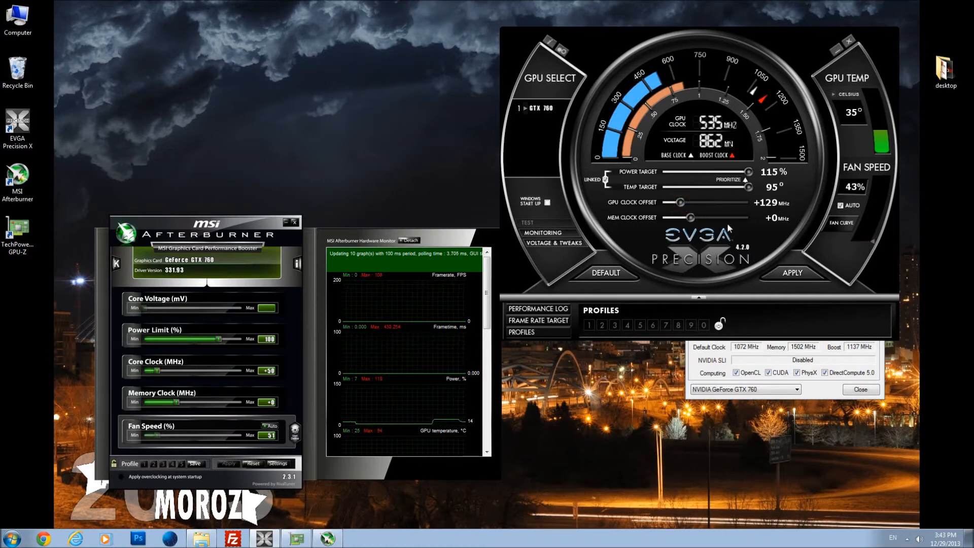
left_click(795, 278)
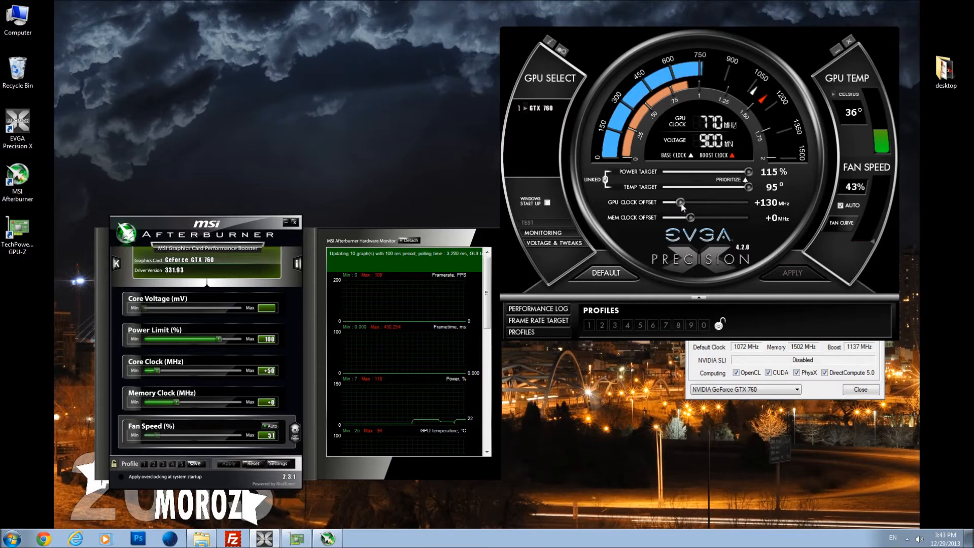
Step: Return the GPU clock offset to +100 MHz, apply it, and briefly run the Kombustor stress test from MSI Afterburner
left_click_drag(682, 204, 680, 203)
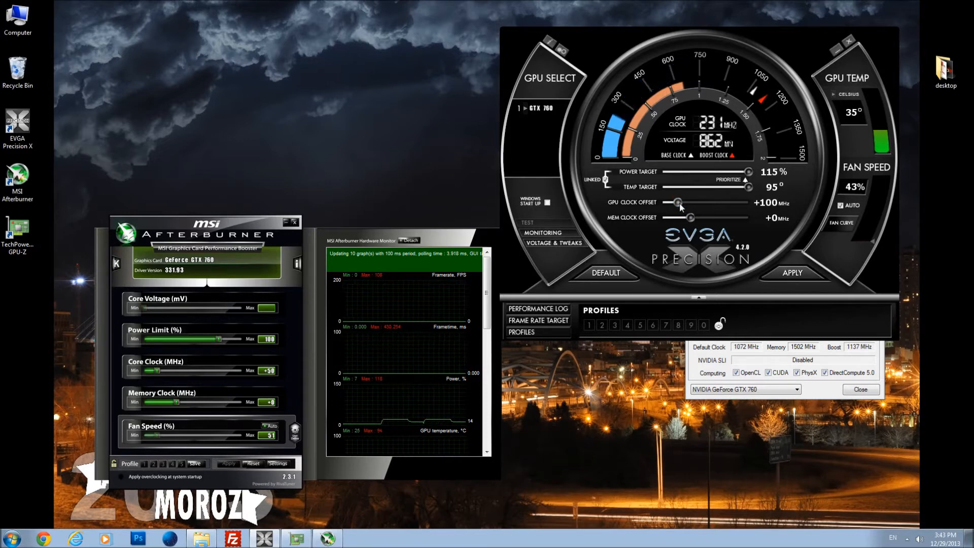
left_click(795, 274)
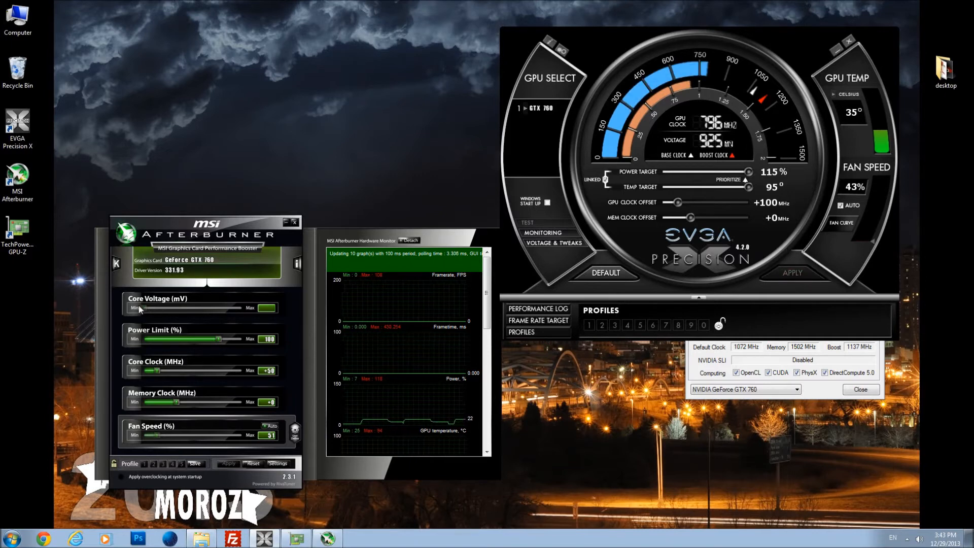
left_click(119, 263)
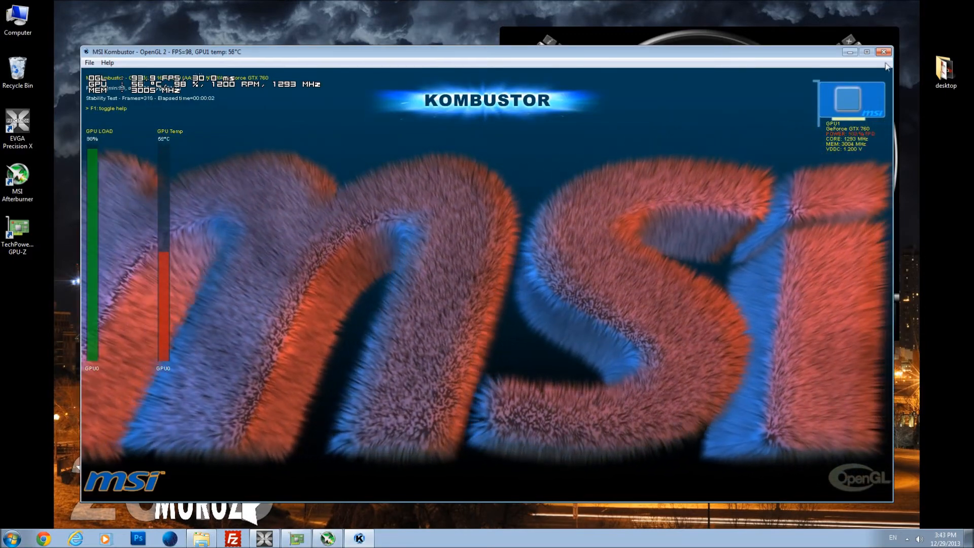
key("Escape")
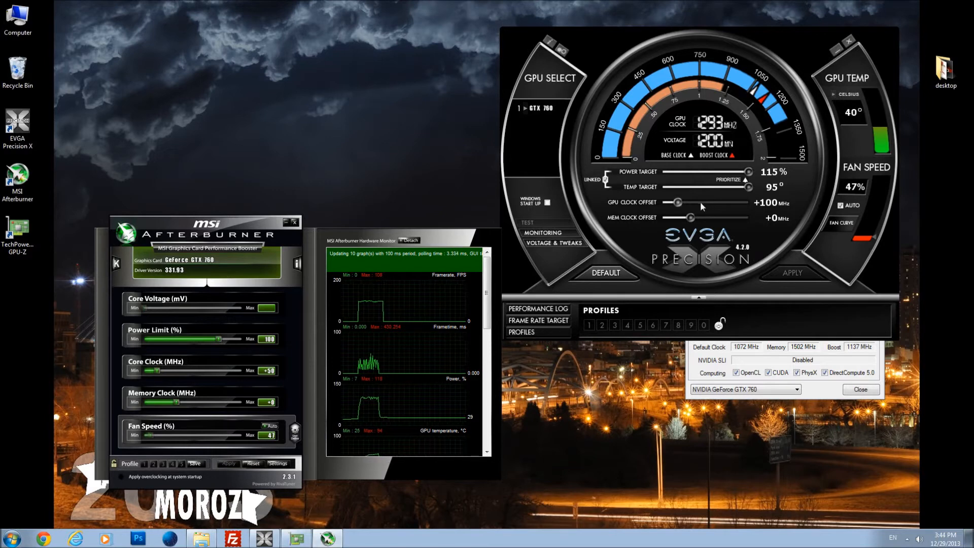
Step: Apply a +150 MHz memory clock offset, and run the Kombustor stress test with it for about half a minute
left_click(691, 218)
left_click_drag(693, 220, 700, 219)
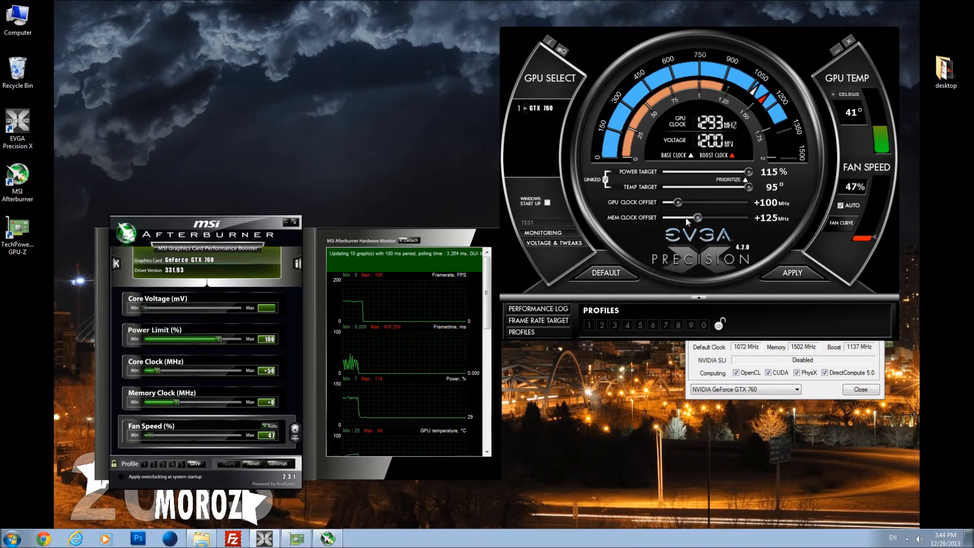
key("Right")
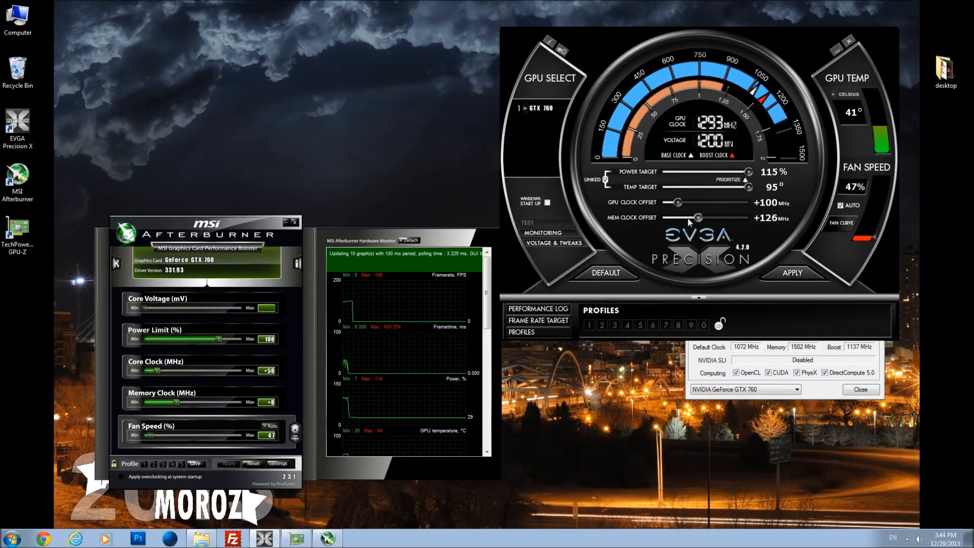
key("Right")
key("Right")
key("Right")
key("Right")
key("Right")
left_click(795, 275)
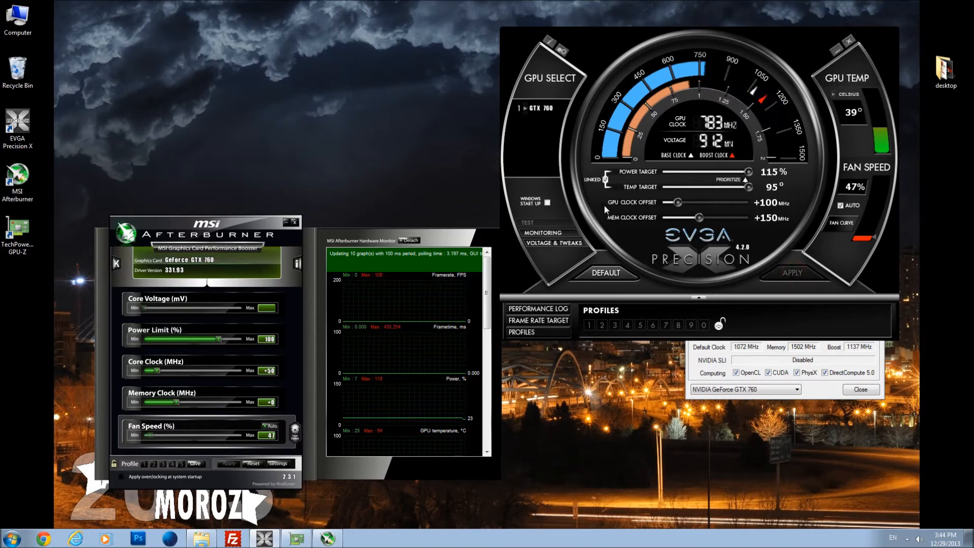
left_click(117, 264)
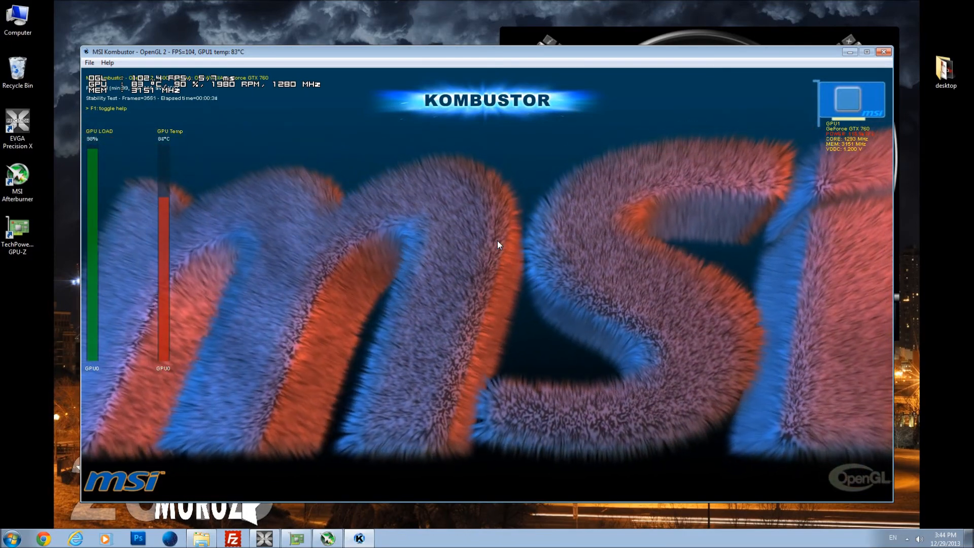
left_click(885, 52)
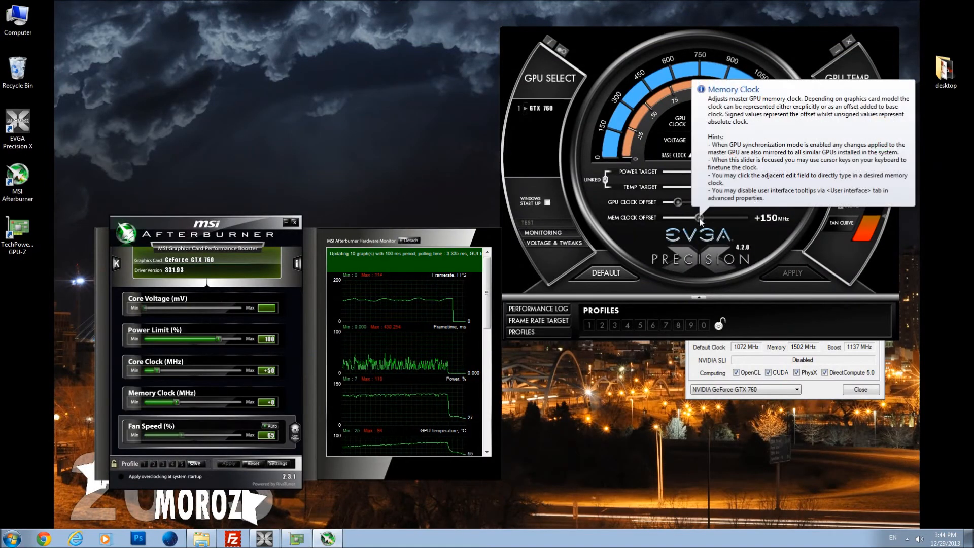
Step: Apply a +200 MHz memory clock offset, and briefly run the Kombustor stress test with it
left_click_drag(700, 219, 704, 218)
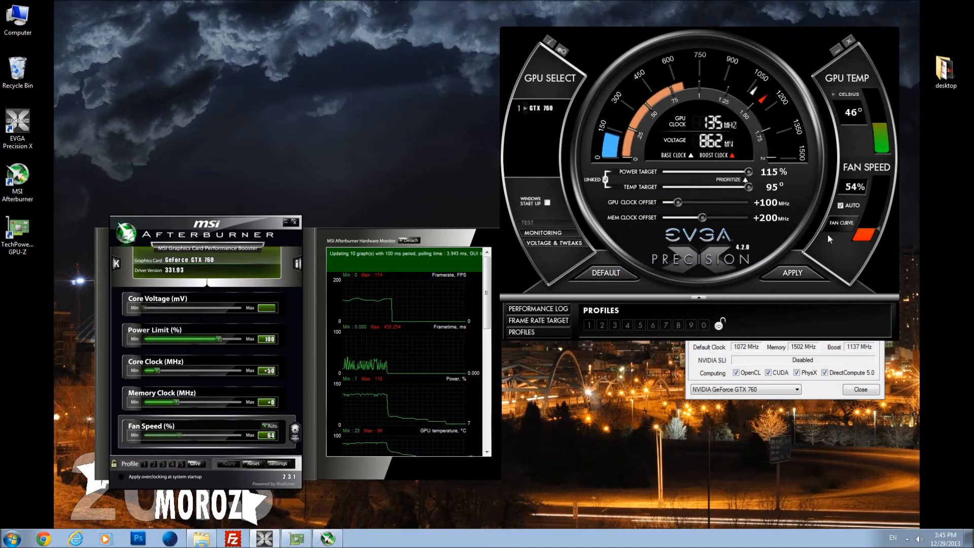
left_click(804, 272)
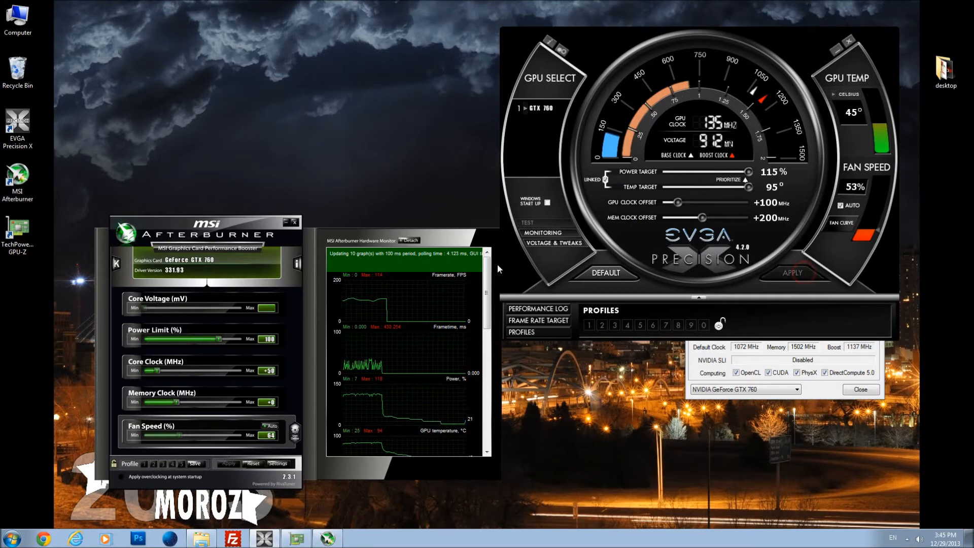
left_click(117, 263)
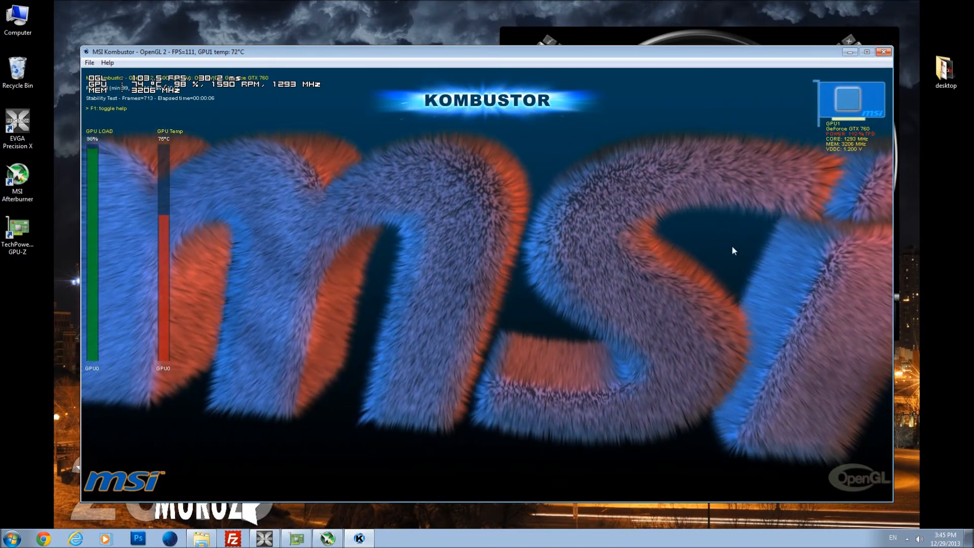
key("Escape")
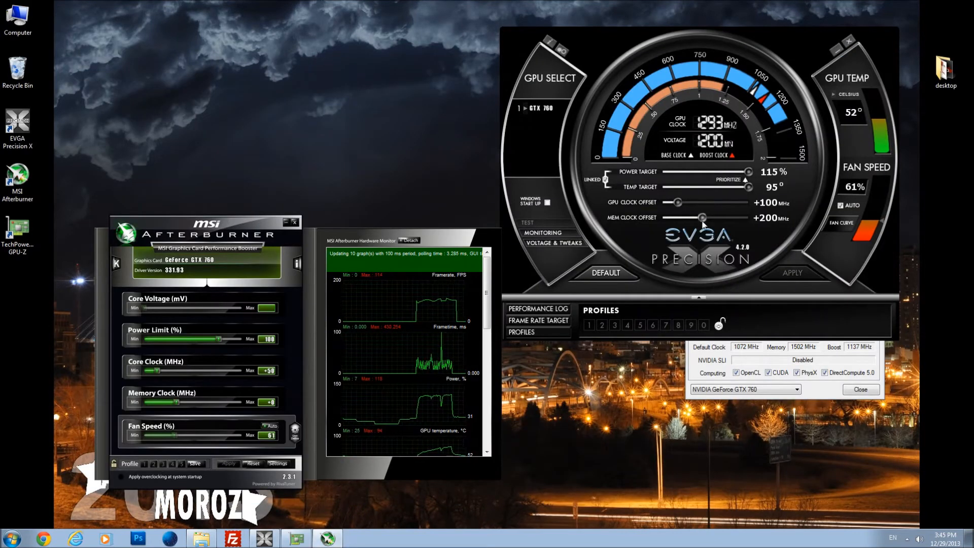
Step: Raise the memory clock offset in two stages, applying +300 MHz first and +400 MHz second
left_click_drag(704, 218, 711, 219)
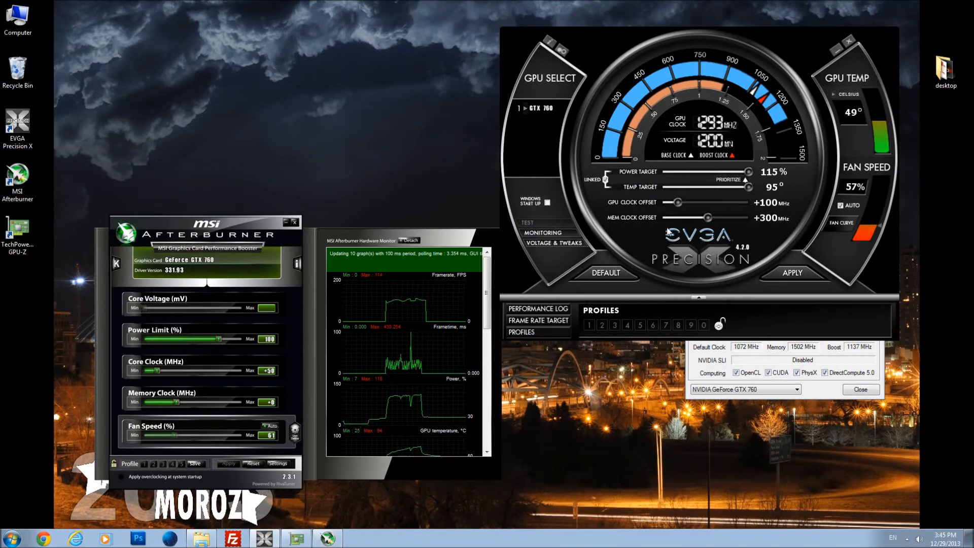
left_click(797, 275)
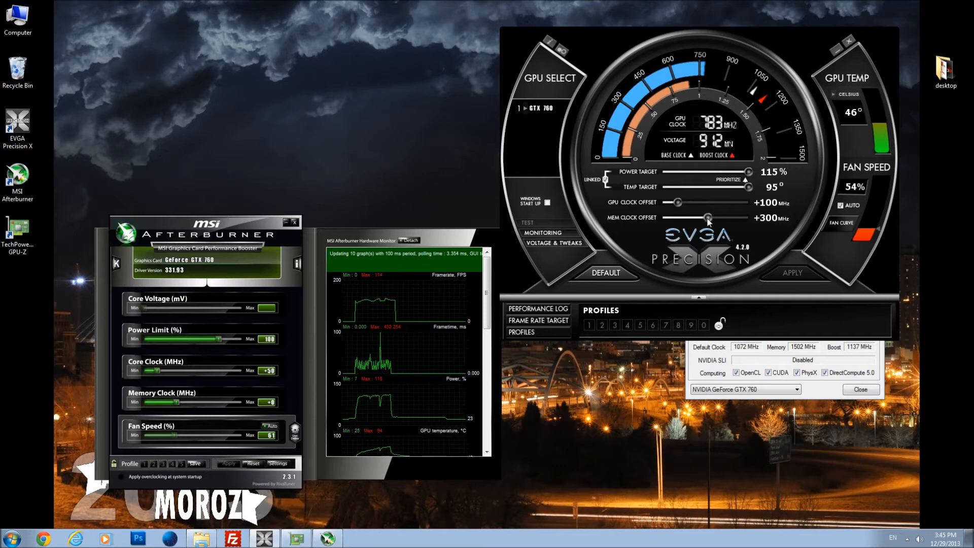
left_click_drag(709, 218, 715, 219)
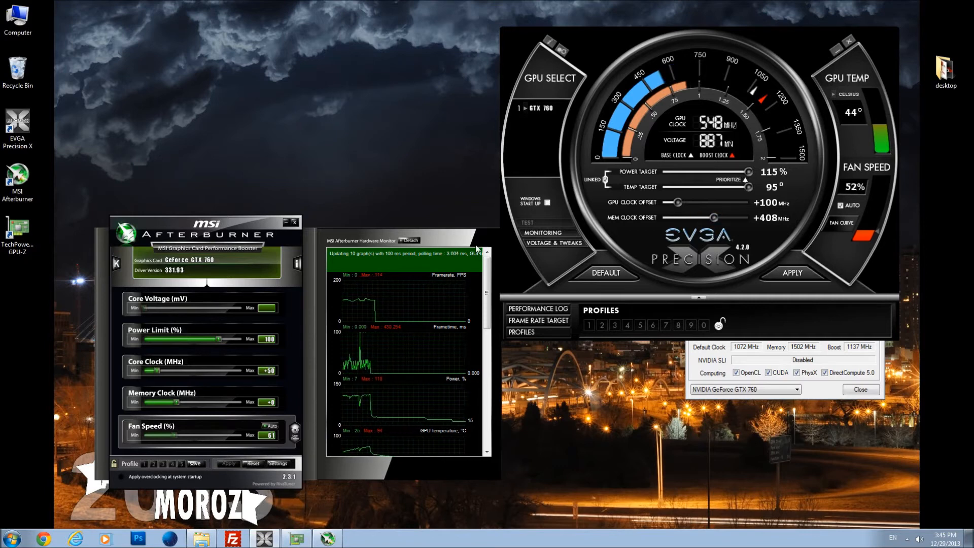
key("Left")
key("Left")
key("Left")
key("Left")
key("Left")
key("Left")
key("Left")
key("Left")
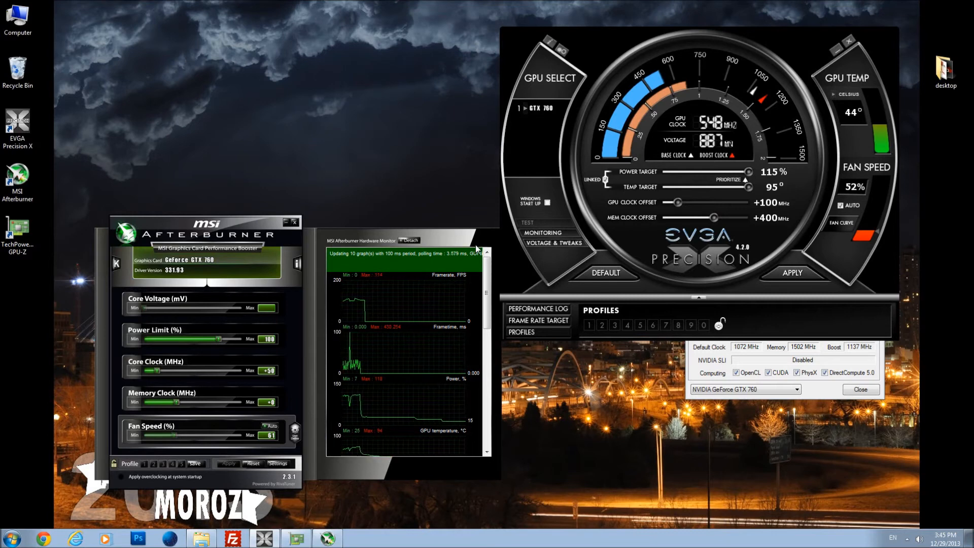
left_click(786, 273)
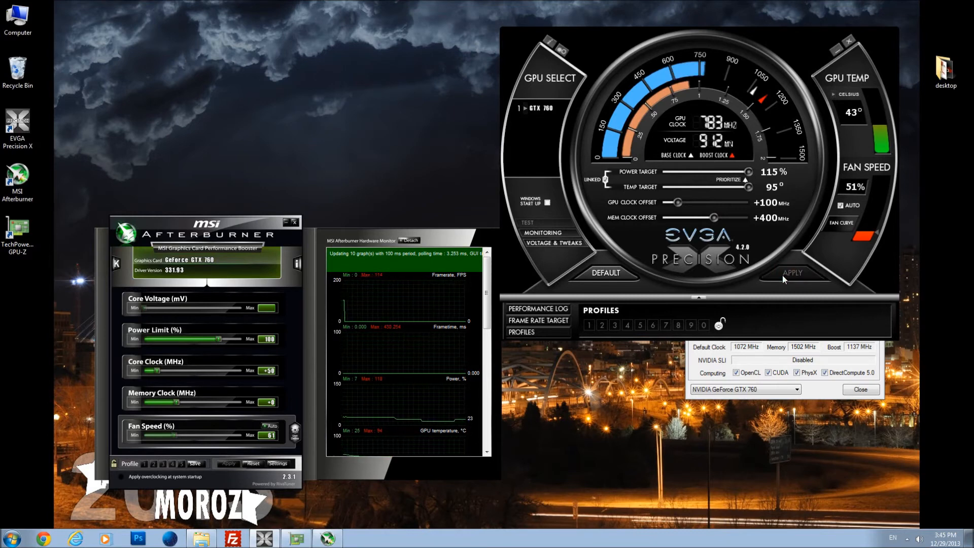
Step: Compare the current and default memory clocks in GPU-Z, and briefly run the Kombustor stress test from MSI Afterburner
left_click(730, 348)
mouse_move(799, 352)
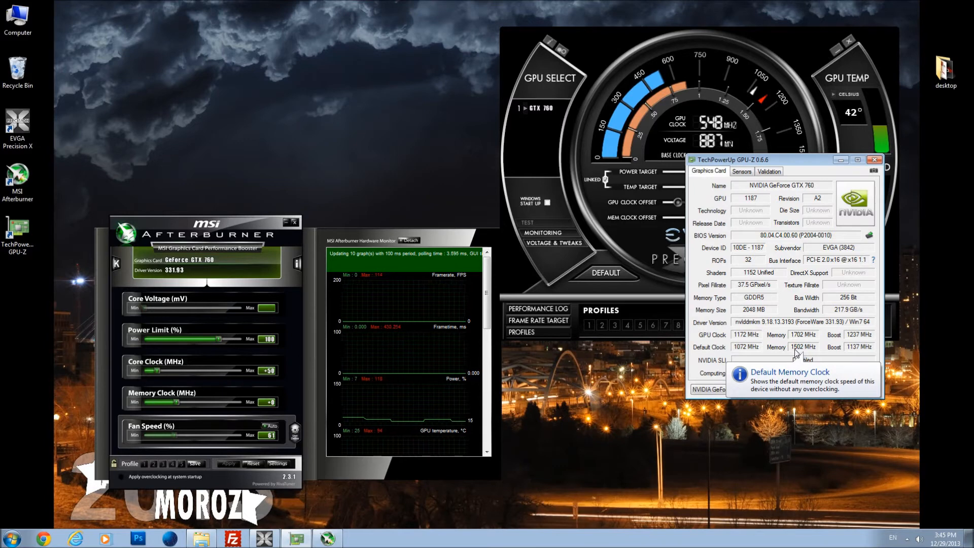
left_click_drag(790, 164, 747, 247)
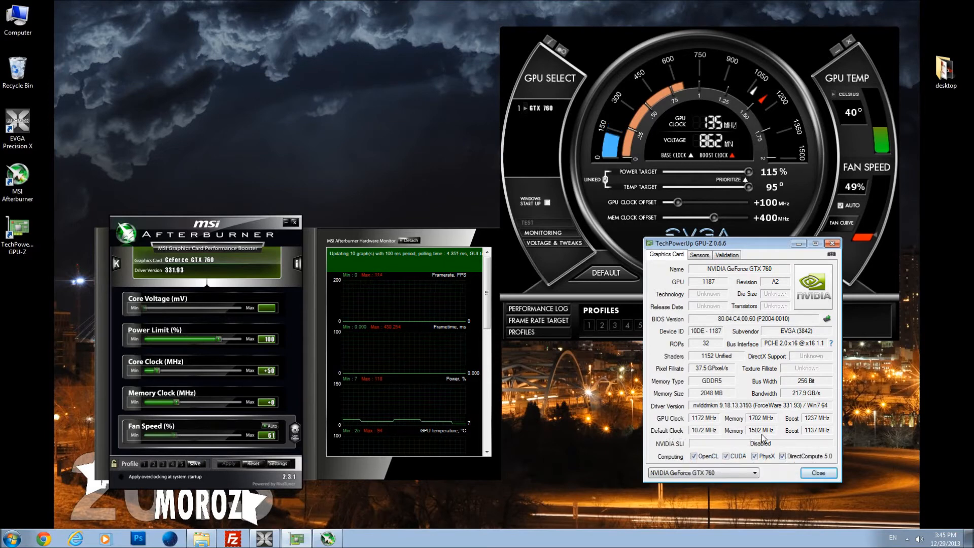
mouse_move(764, 433)
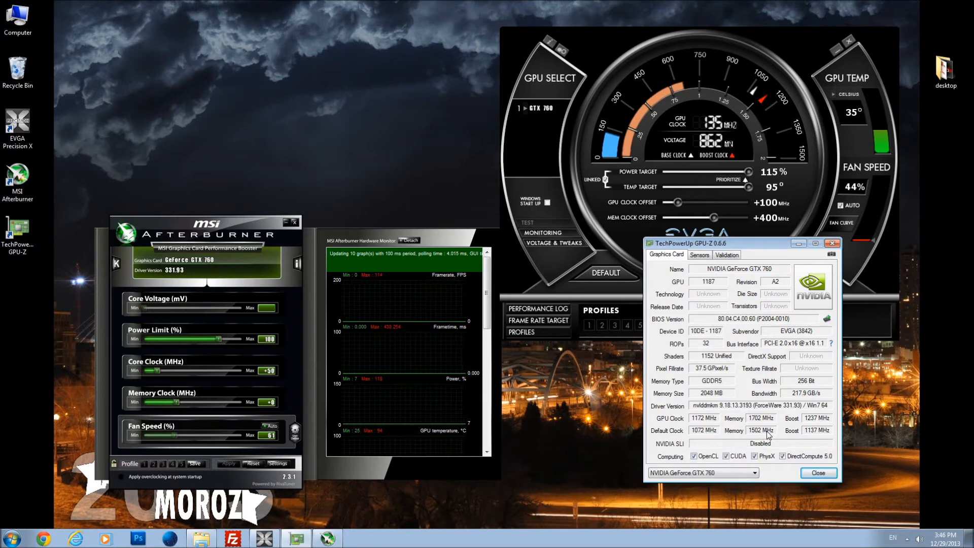
mouse_move(763, 422)
left_click(116, 263)
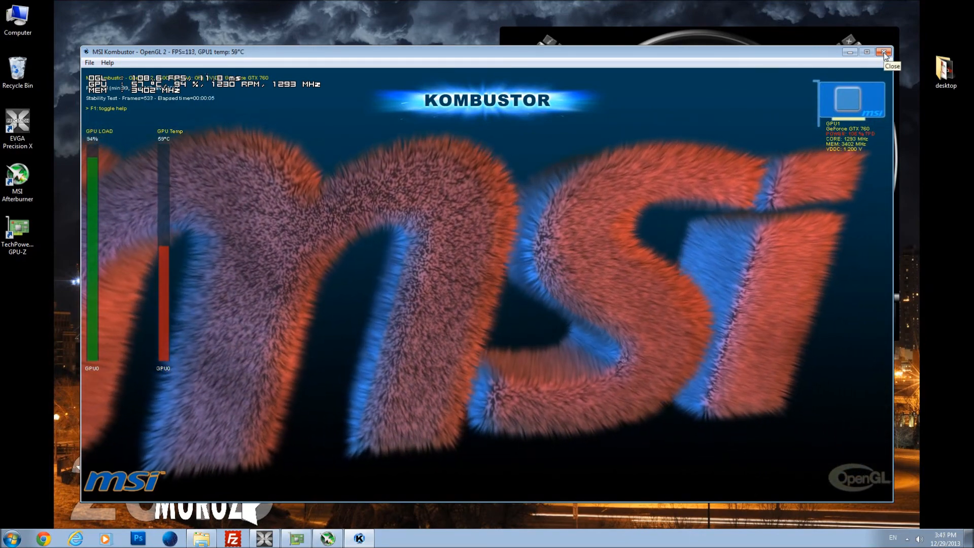
key("Escape")
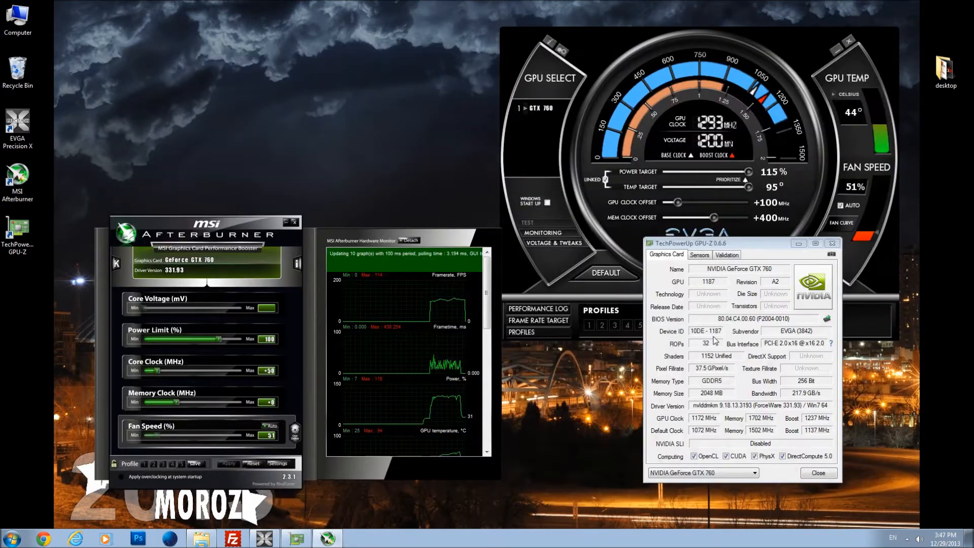
Step: Raise the memory clock offset to +500 MHz in EVGA Precision X and apply it
left_click_drag(717, 219, 723, 220)
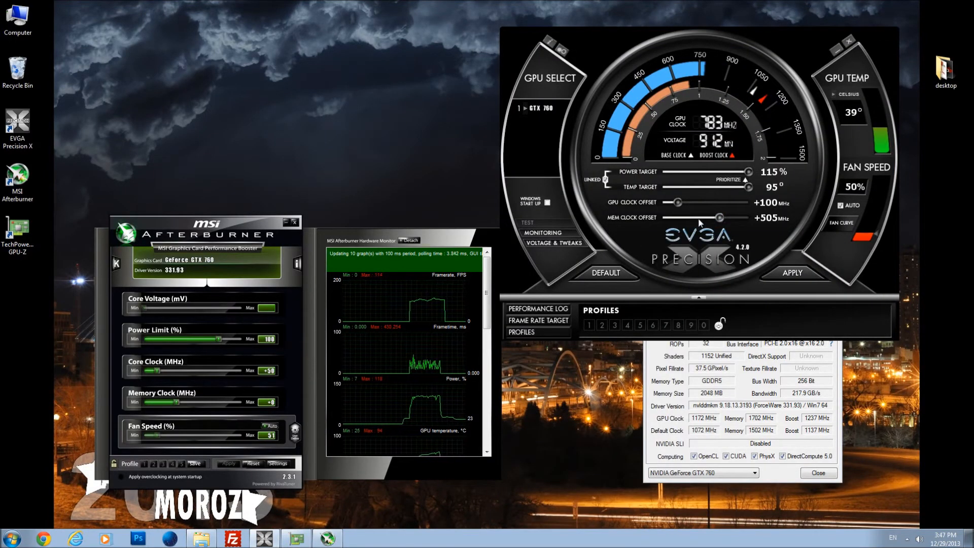
key("Left")
key("Left")
key("Left")
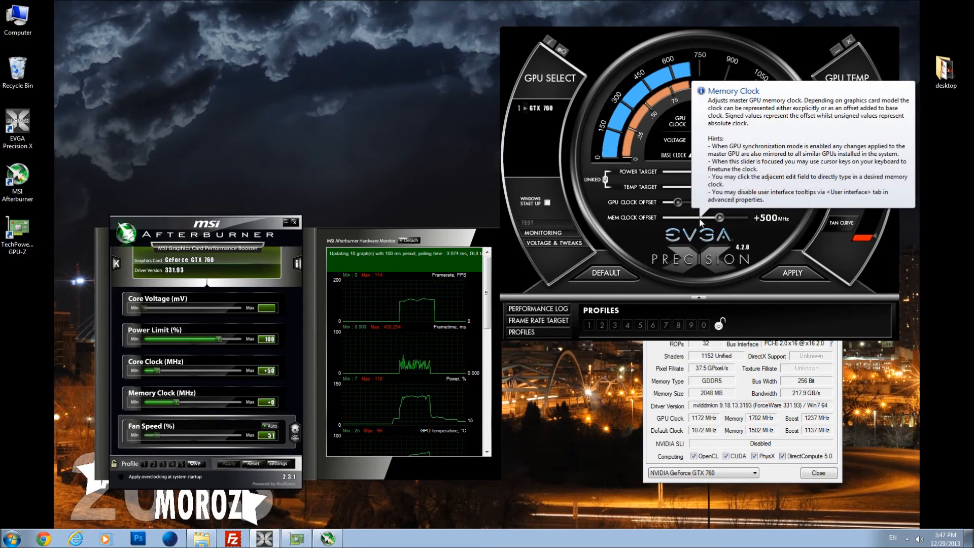
left_click(789, 270)
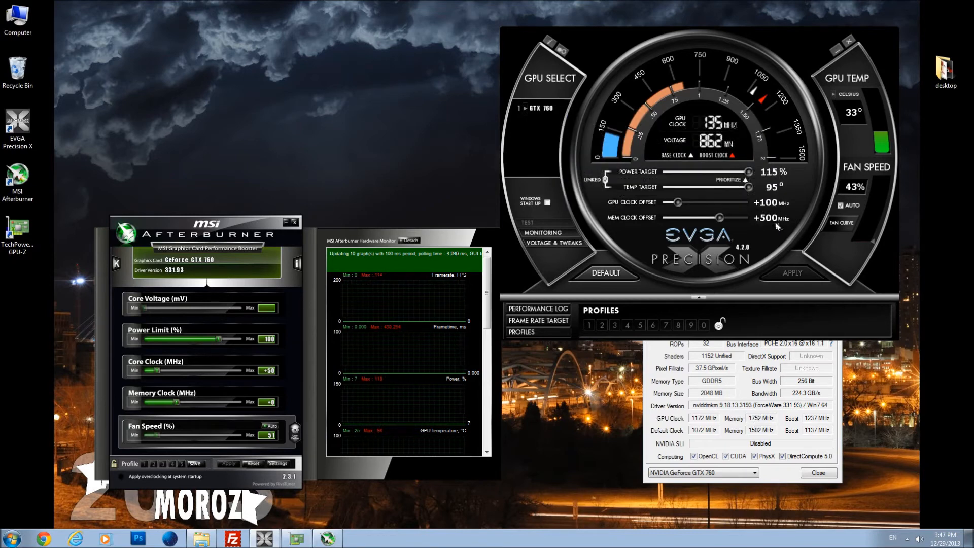
Step: Compare the current and default memory clocks in GPU-Z, and briefly run the Kombustor stress test from MSI Afterburner with the +500 MHz offset
mouse_move(777, 226)
left_click(750, 417)
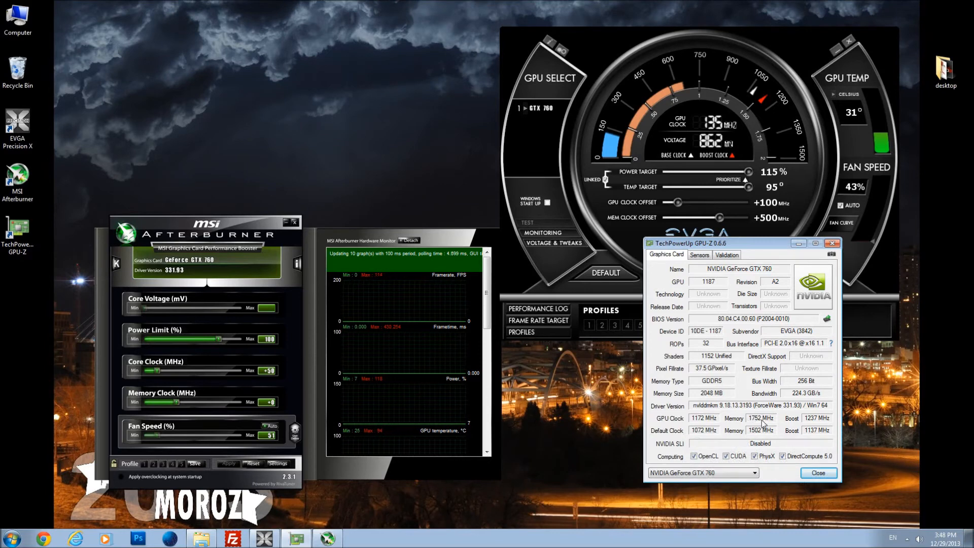
mouse_move(766, 421)
left_click_drag(741, 246, 764, 267)
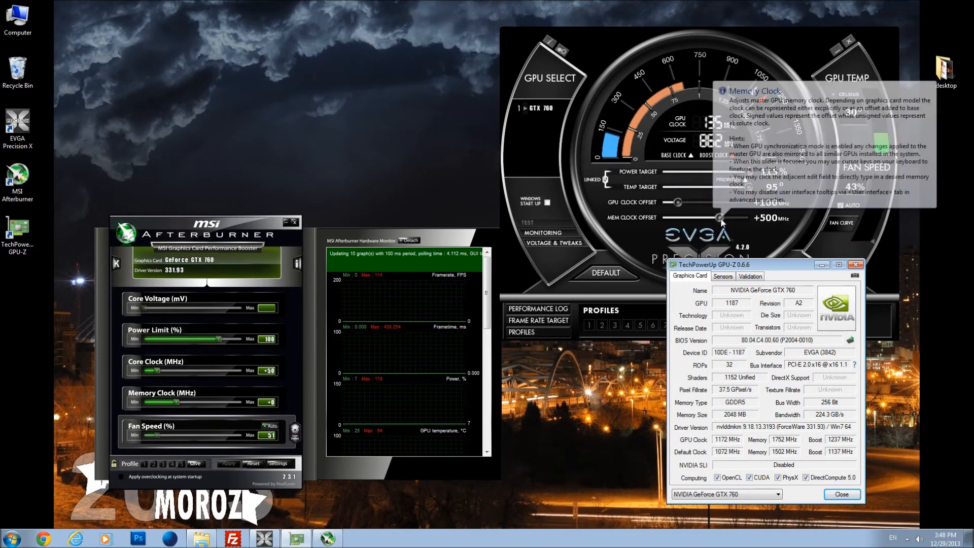
left_click(116, 261)
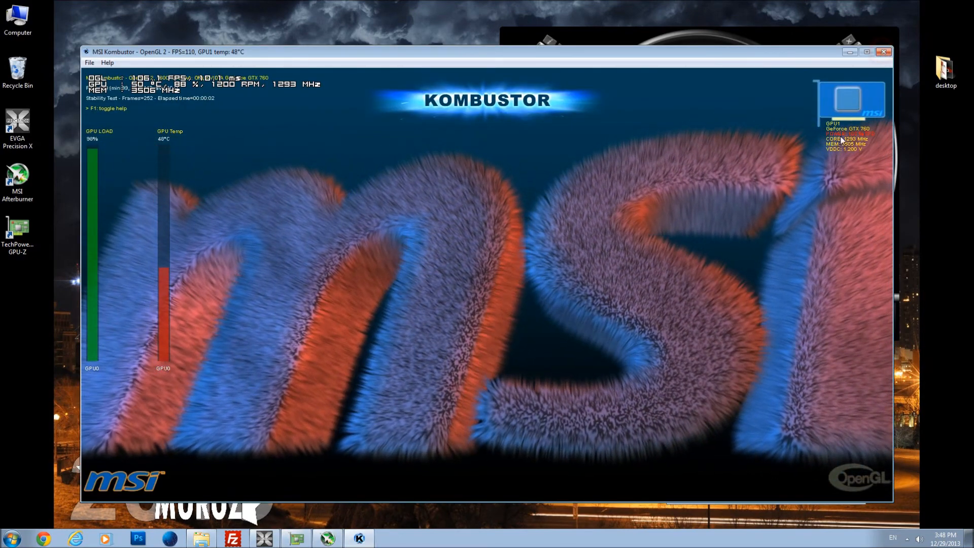
left_click(883, 52)
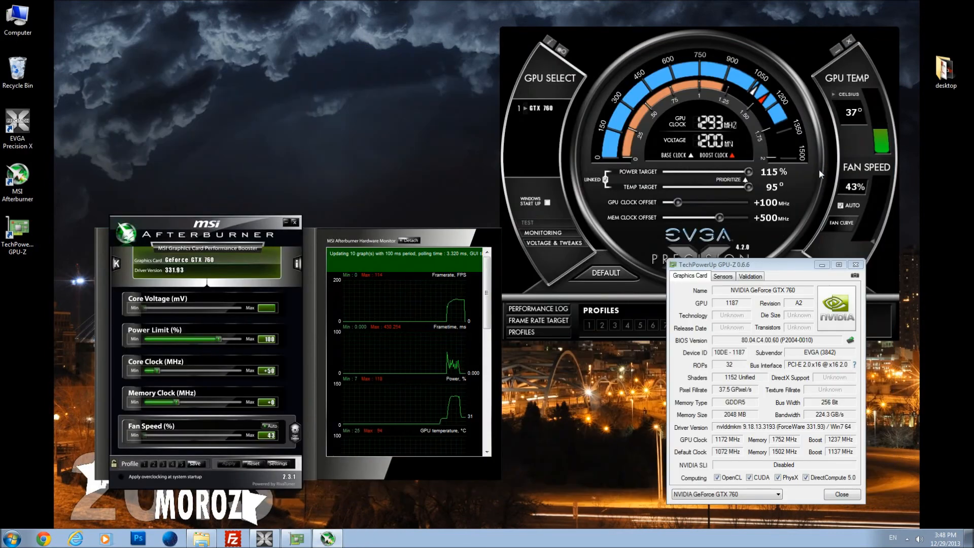
Step: Raise the memory clock offset to +520 MHz in EVGA Precision X and apply it
left_click(722, 222)
left_click_drag(721, 221, 722, 221)
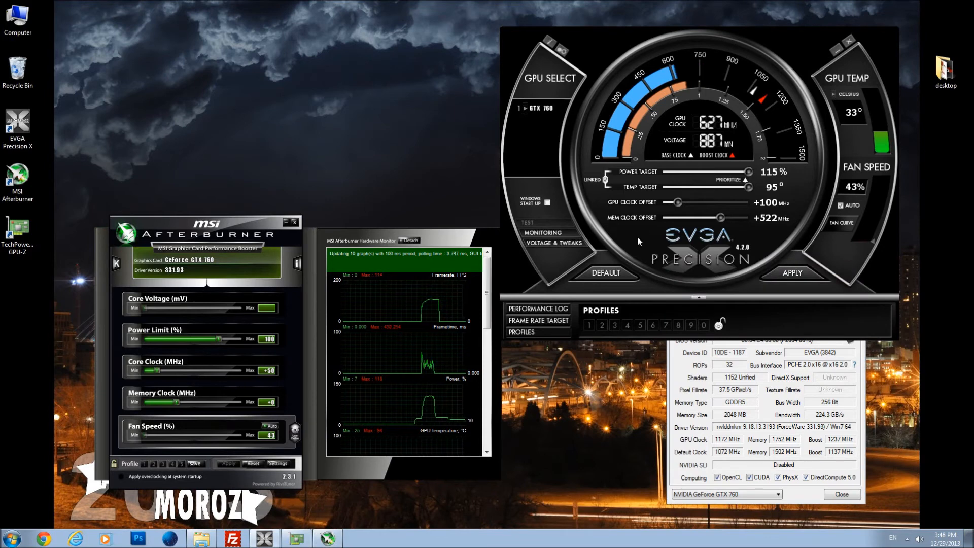
key("Left")
key("Left")
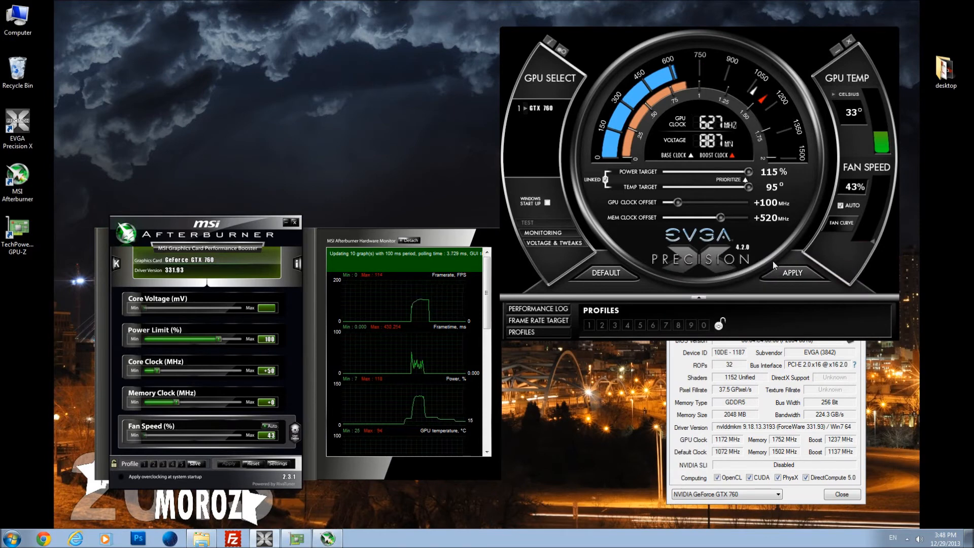
left_click(791, 276)
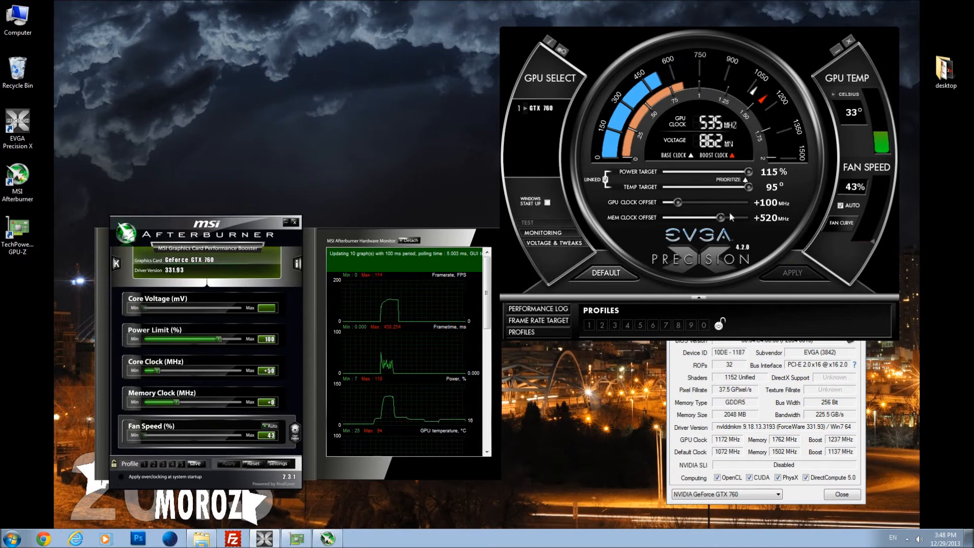
Step: Raise the memory clock offset to +540 MHz and apply it
left_click_drag(722, 220, 726, 222)
key("Right")
key("Right")
key("Right")
key("Right")
key("Right")
key("Right")
key("Right")
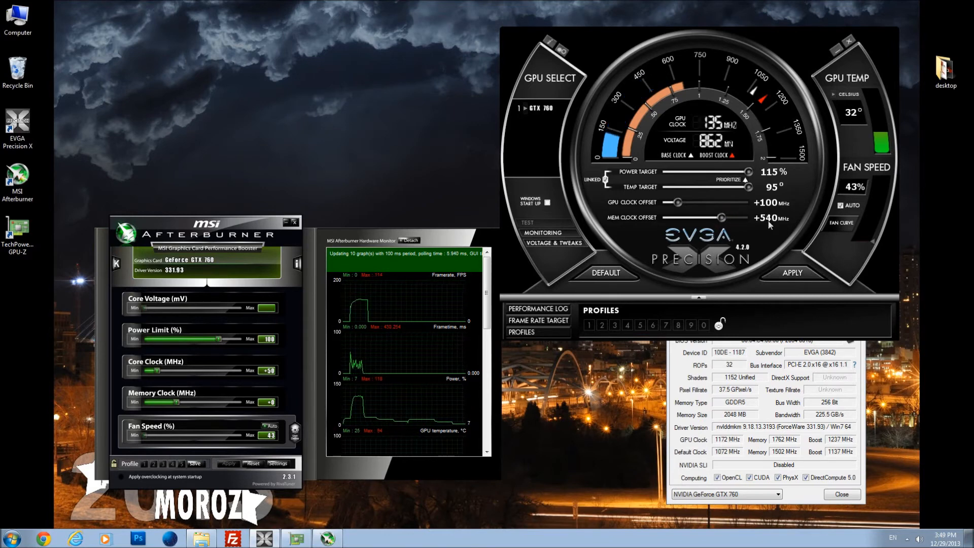
left_click(797, 273)
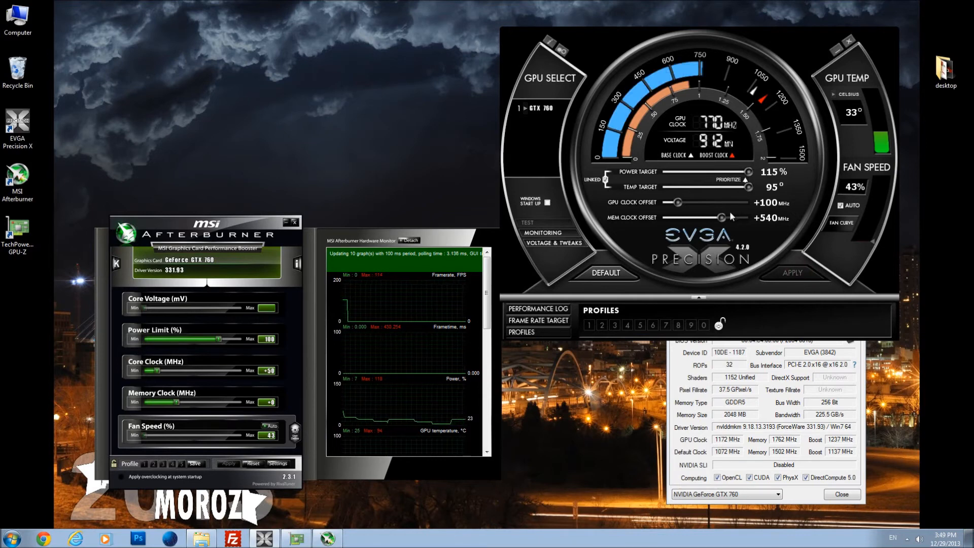
Step: Apply a +560 MHz memory clock offset, and briefly run the Kombustor stress test with it
left_click_drag(725, 217, 731, 222)
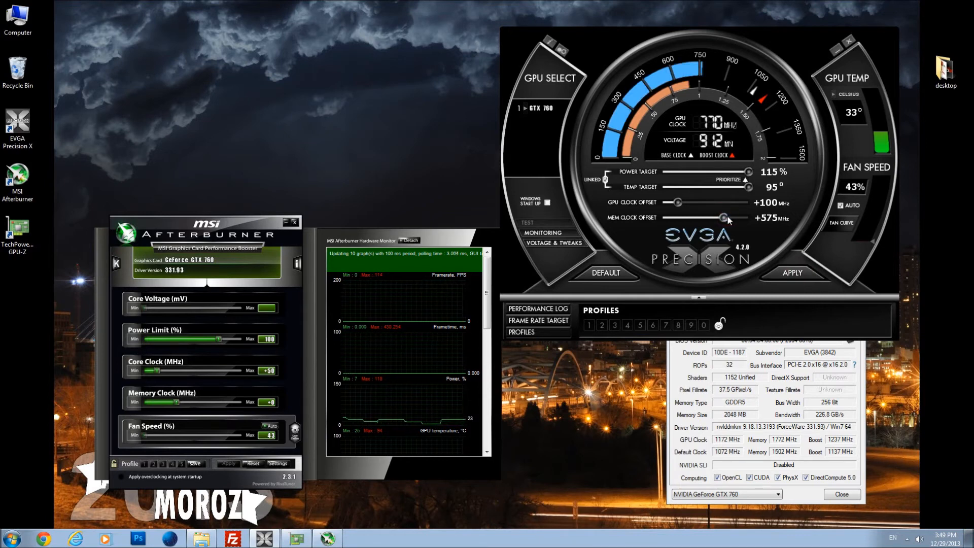
key("Left")
key("Left")
key("Left")
key("Left")
key("Left")
key("Left")
key("Left")
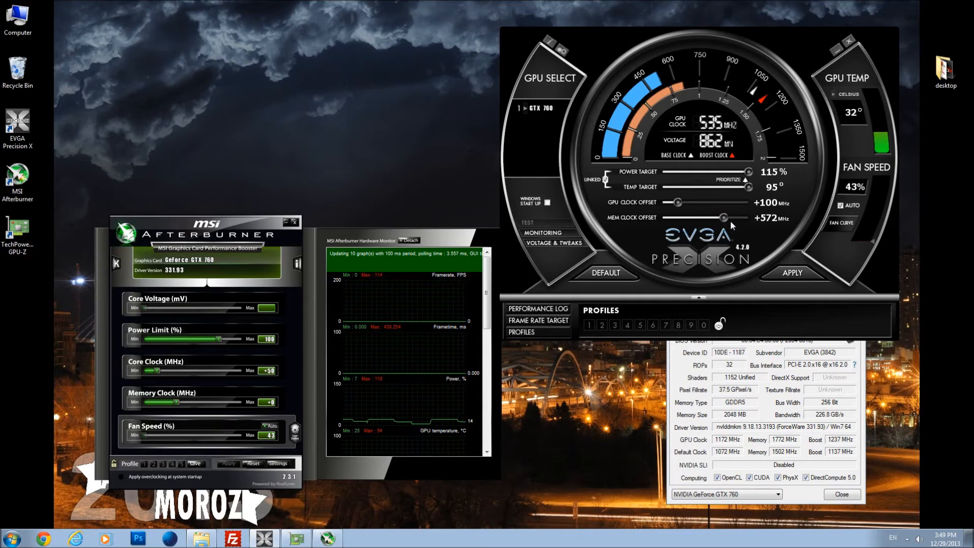
key("Left")
key("Left")
key("Left")
key("Left")
key("Left")
key("Left")
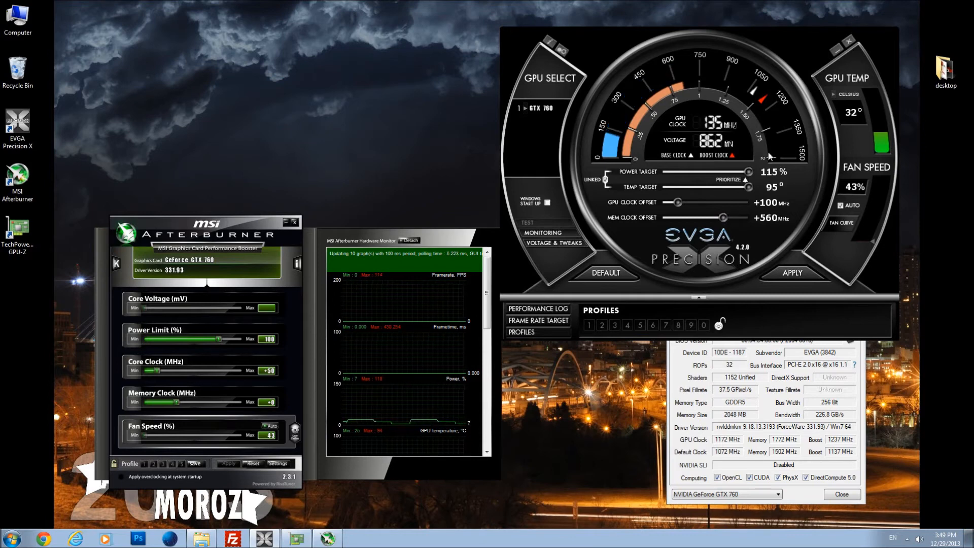
left_click(793, 273)
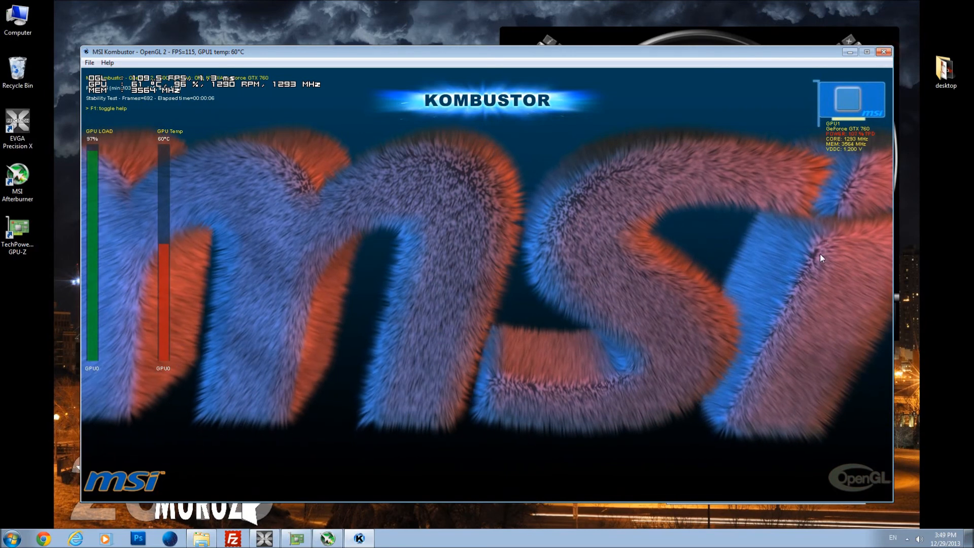
key("Escape")
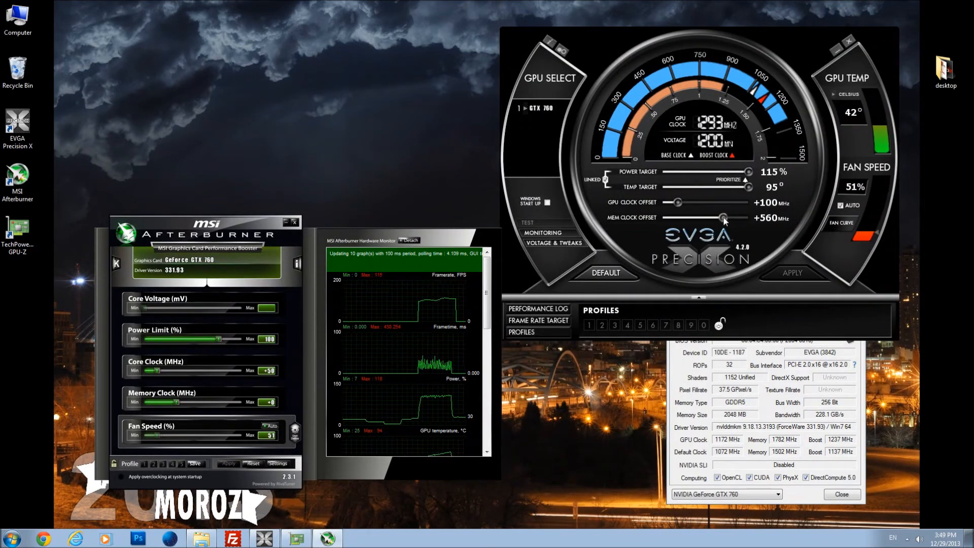
Step: Raise the memory clock offset to +600 MHz and apply it
left_click_drag(723, 219, 727, 220)
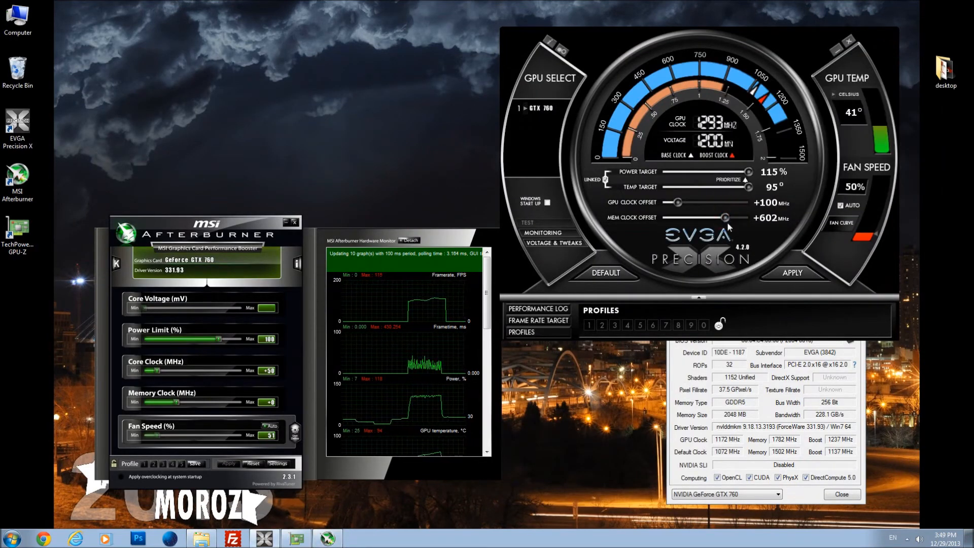
key("Left")
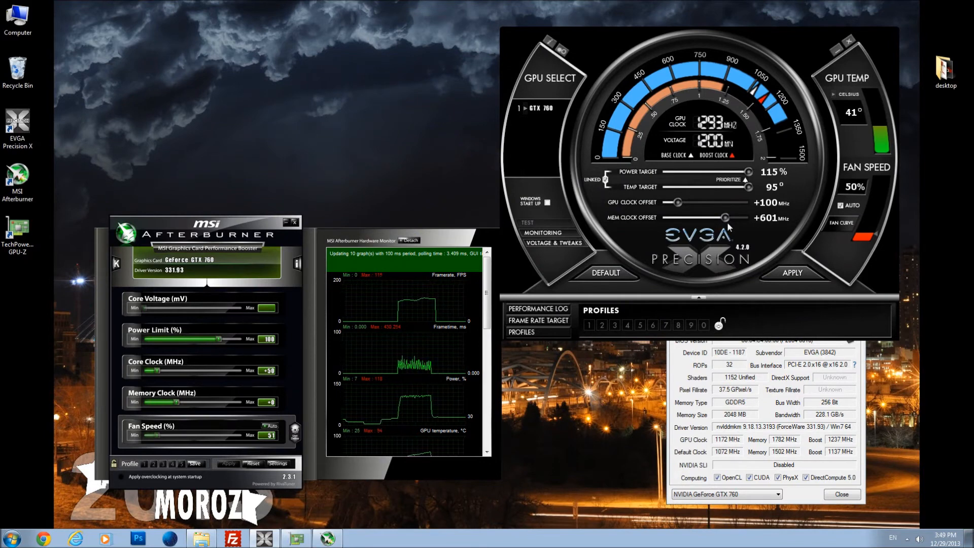
key("Left")
left_click(810, 272)
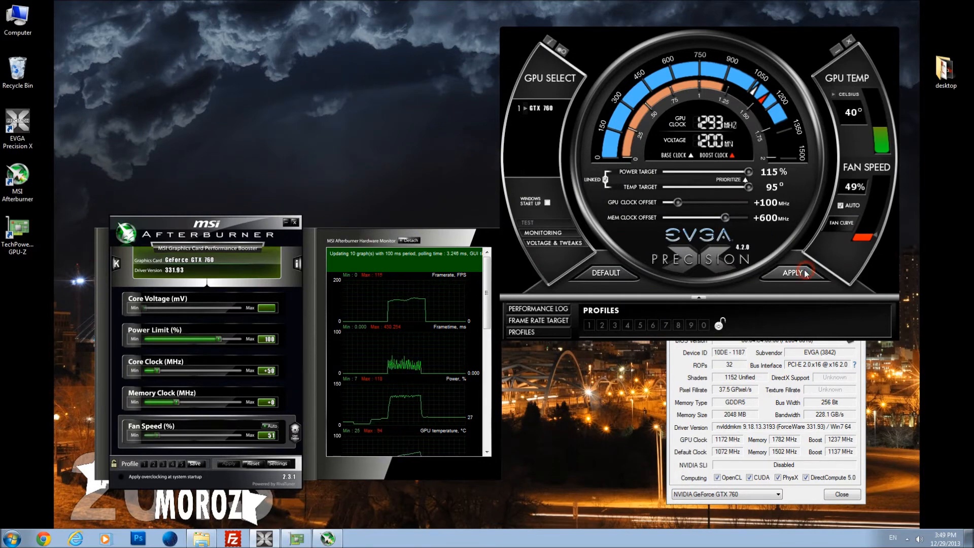
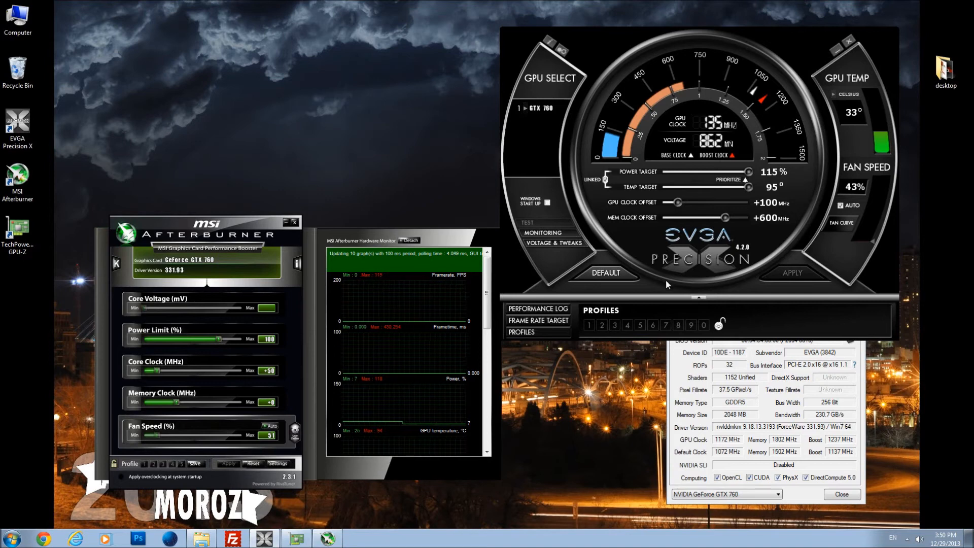
Step: Restore the card's default settings in EVGA Precision X, and set the memory clock offset to +600 MHz again
left_click(609, 275)
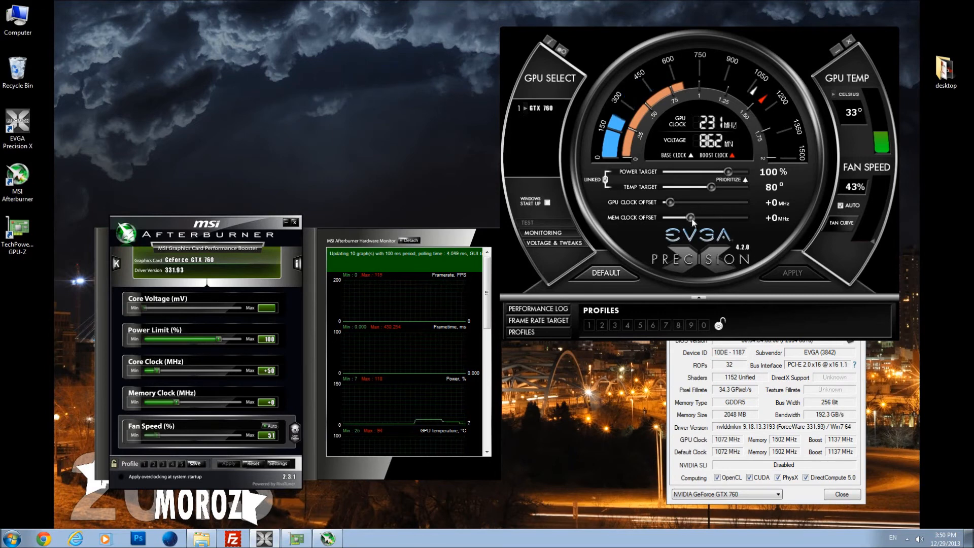
left_click_drag(691, 217, 728, 220)
key("Left")
key("Left")
key("Left")
key("Left")
key("Left")
key("Left")
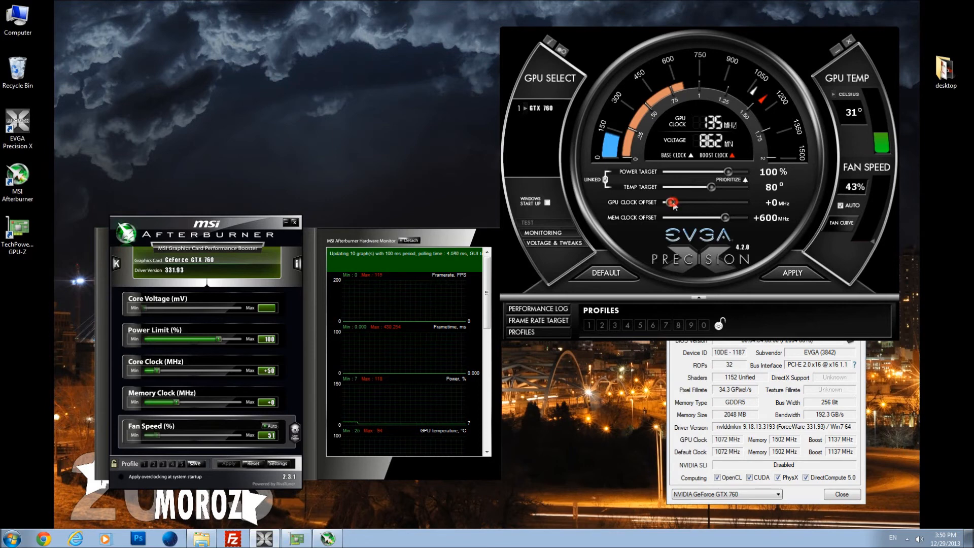
Step: Set the GPU clock offset to +100 MHz and apply it together with the memory offset
left_click_drag(675, 202, 686, 200)
key("Left")
key("Left")
key("Left")
key("Left")
key("Left")
key("Left")
key("Left")
key("Left")
key("Left")
key("Left")
key("Left")
key("Left")
key("Left")
key("Left")
key("Left")
key("Left")
key("Left")
key("Left")
key("Left")
key("Left")
key("Left")
key("Left")
key("Left")
key("Left")
key("Left")
key("Left")
key("Left")
key("Left")
key("Left")
key("Left")
key("Left")
key("Left")
key("Left")
key("Left")
key("Left")
key("Left")
key("Left")
key("Left")
key("Left")
key("Left")
key("Right")
key("Right")
key("Right")
key("Right")
key("Right")
key("Right")
key("Right")
left_click(798, 277)
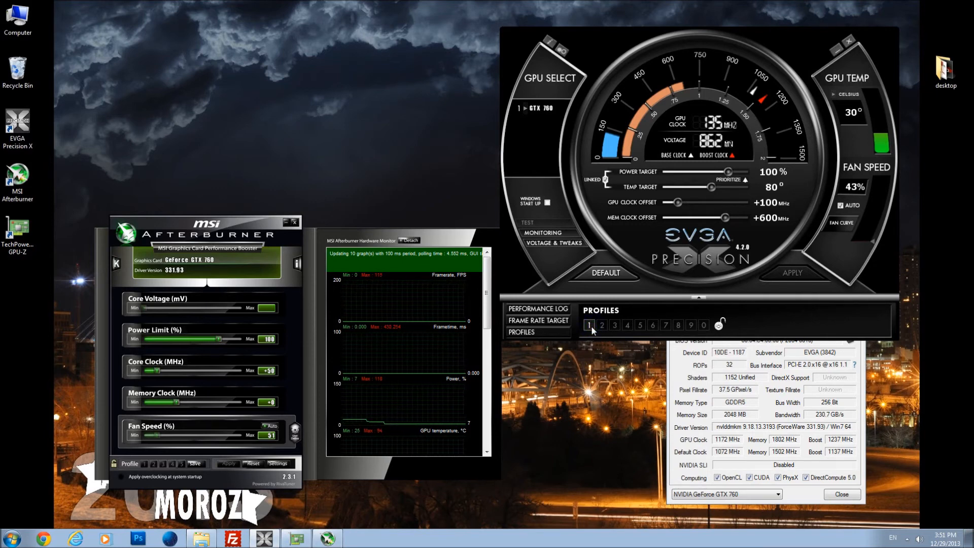
Step: Lock the saved profiles, and test profile 1 by restoring the default settings, loading the profile and applying it
left_click(719, 328)
left_click(616, 276)
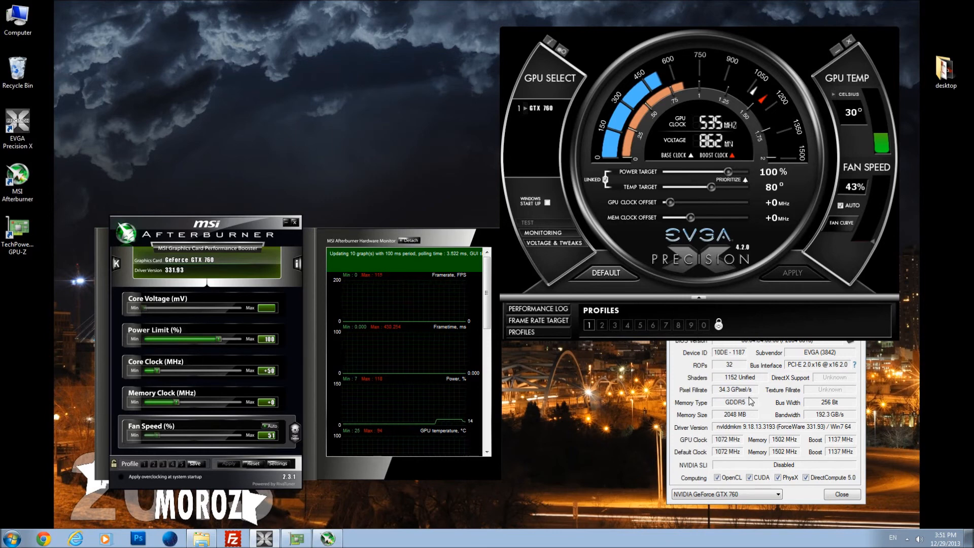
left_click(589, 326)
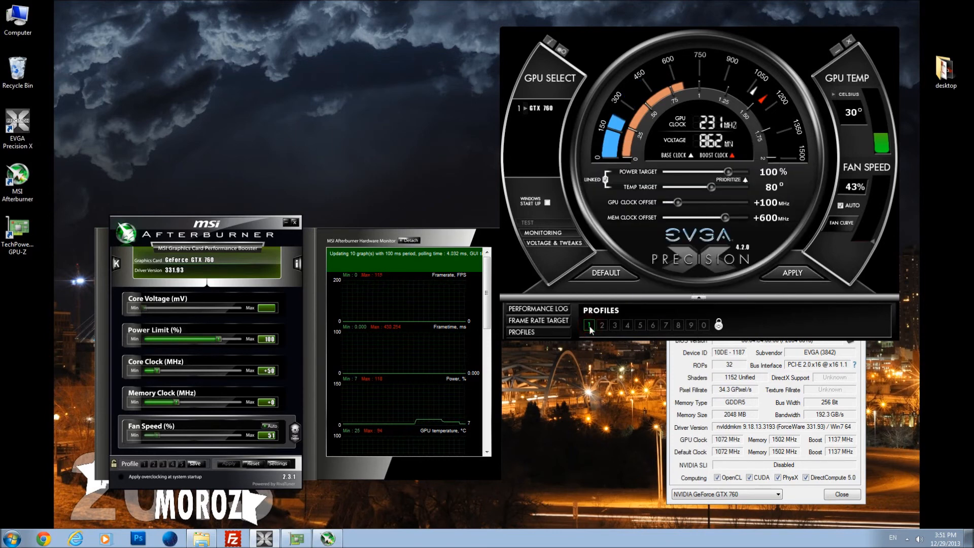
left_click(793, 273)
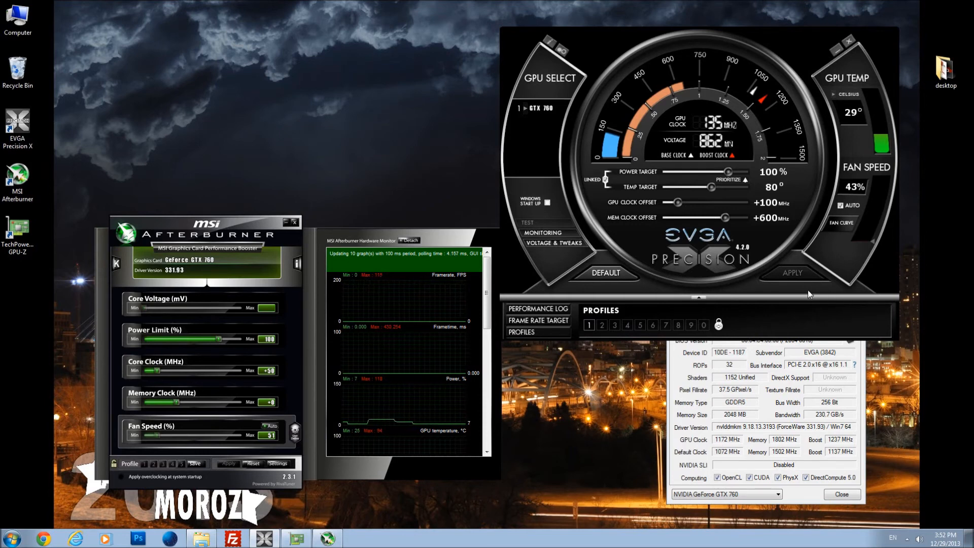
Step: Rearrange the windows so that GPU-Z sits above MSI Afterburner, clear of EVGA Precision X
left_click(800, 424)
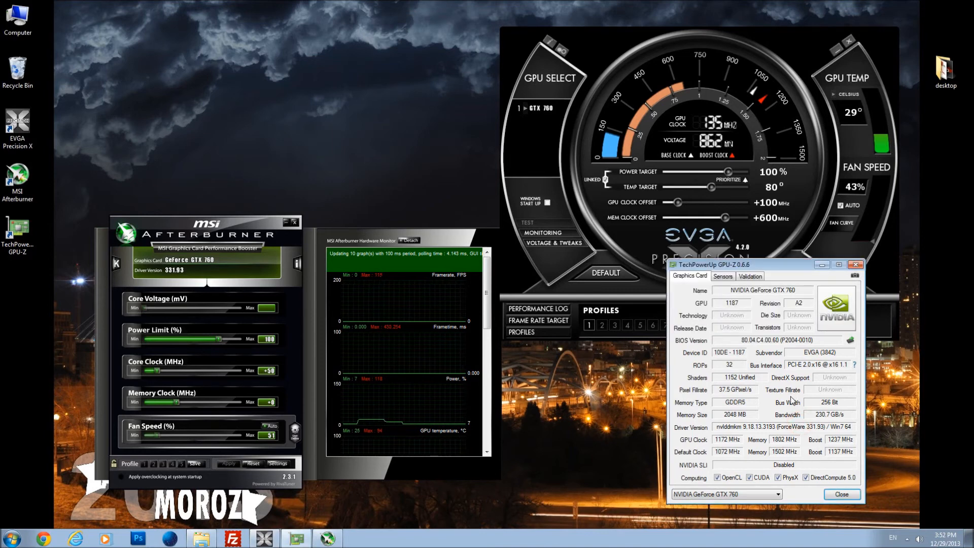
left_click_drag(731, 268, 275, 15)
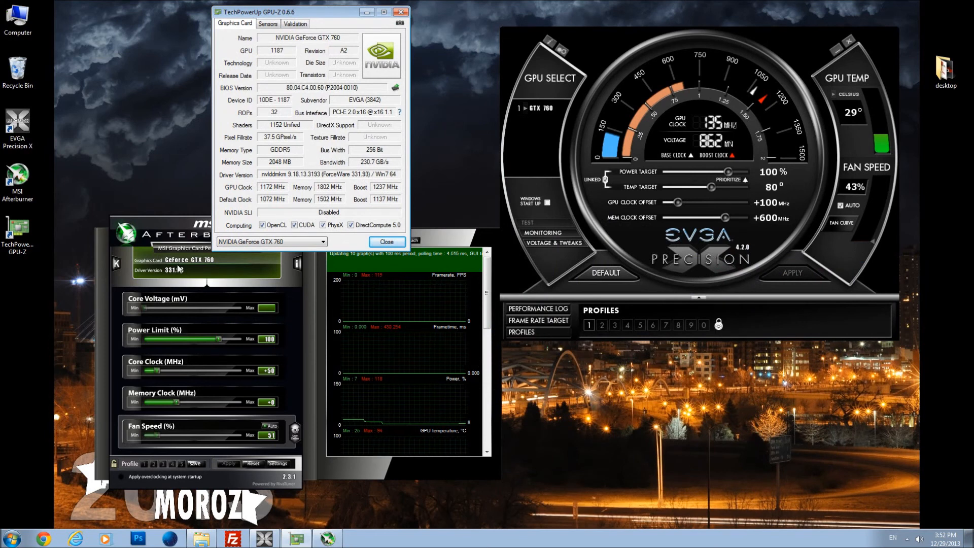
left_click_drag(188, 224, 176, 241)
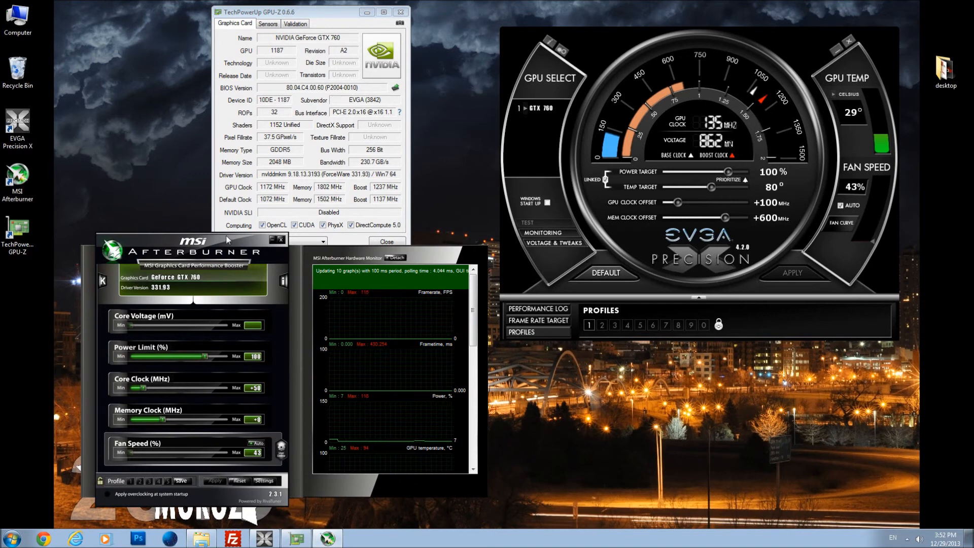
mouse_move(226, 240)
left_mouse_down()
mouse_move(202, 103)
mouse_move(236, 230)
left_mouse_up()
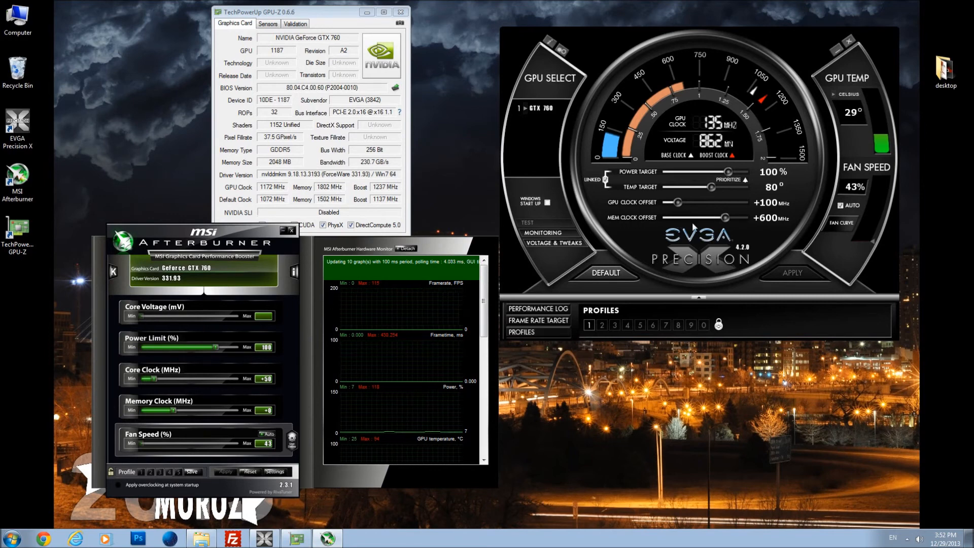
Step: Lower the memory clock offset to +580 MHz in EVGA Precision X and apply it
left_click(724, 221)
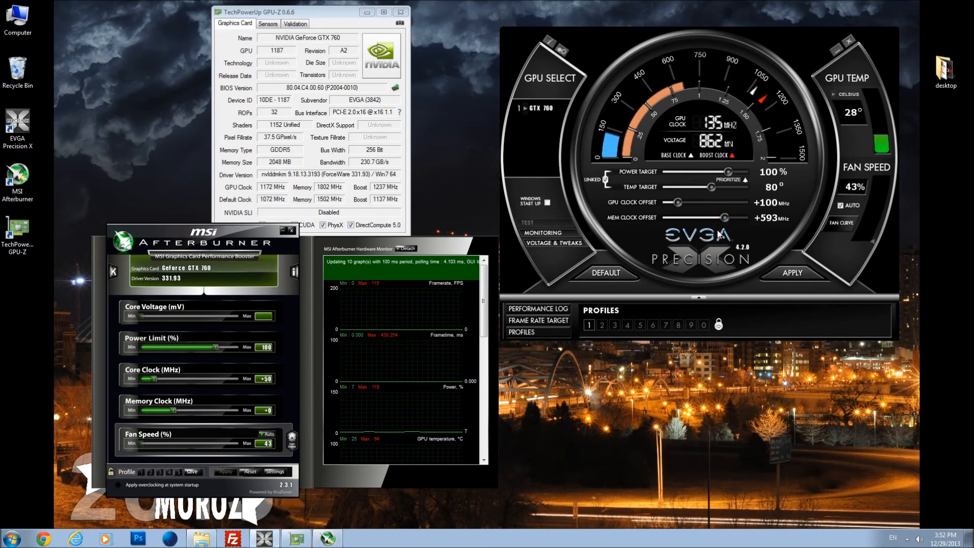
key("Left")
key("Left")
key("Left")
key("Left")
key("Left")
key("Left")
key("Left")
key("Left")
key("Left")
key("Left")
key("Left")
key("Left")
key("Left")
left_click(796, 274)
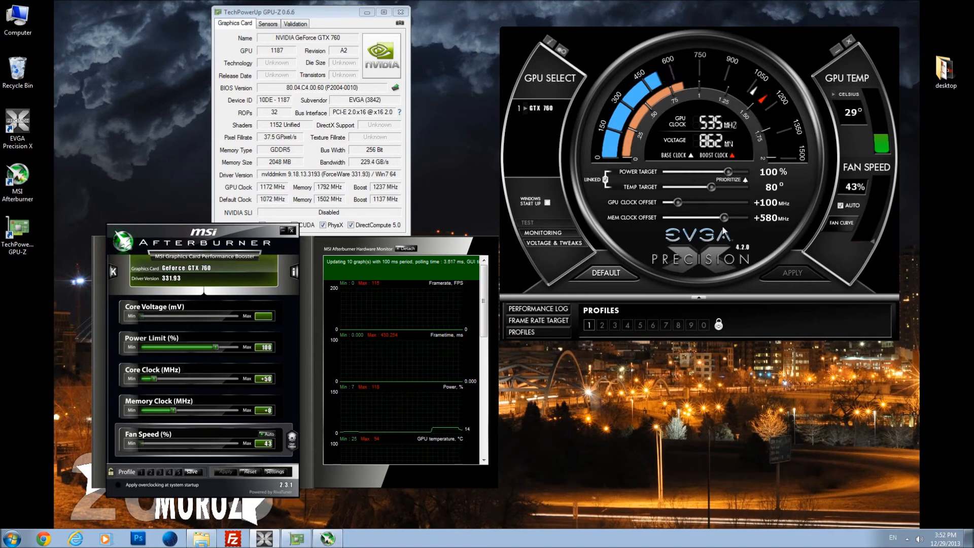
Step: Raise the memory clock offset to +620 MHz and apply it
left_click_drag(724, 218, 728, 220)
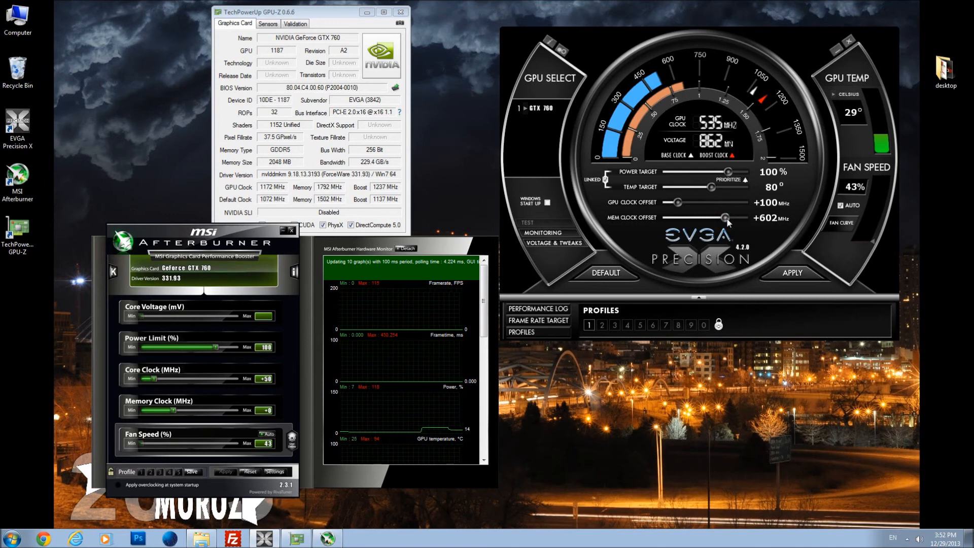
key("Right")
key("Right")
key("Right")
key("Right")
key("Right")
key("Right")
key("Right")
key("Right")
key("Right")
key("Right")
key("Right")
key("Right")
key("Right")
key("Right")
key("Right")
key("Right")
key("Right")
key("Right")
key("Right")
key("Right")
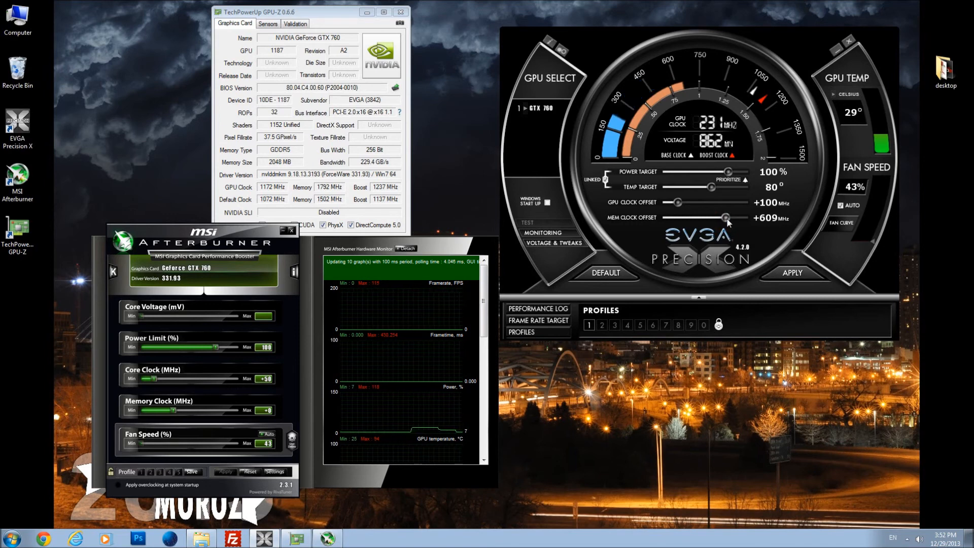
key("Left")
key("Left")
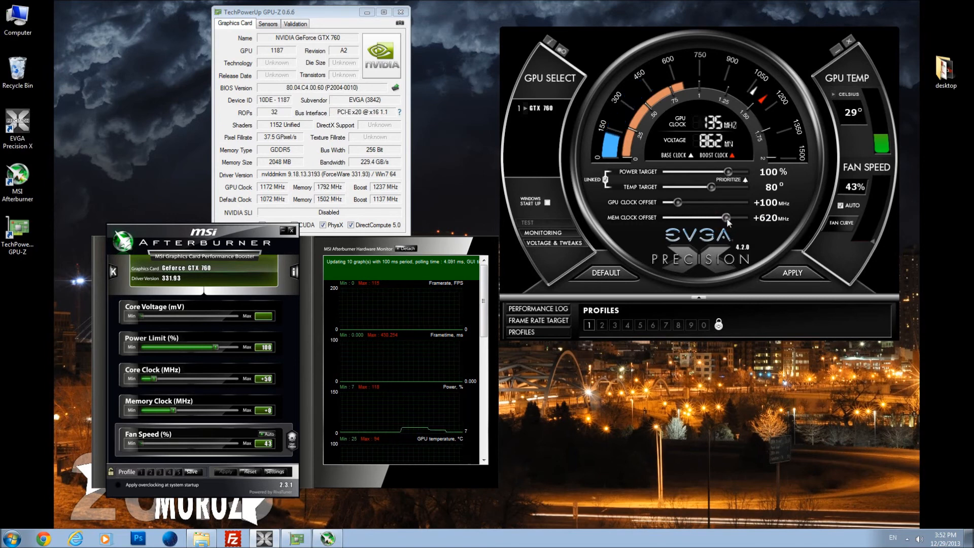
left_click(804, 274)
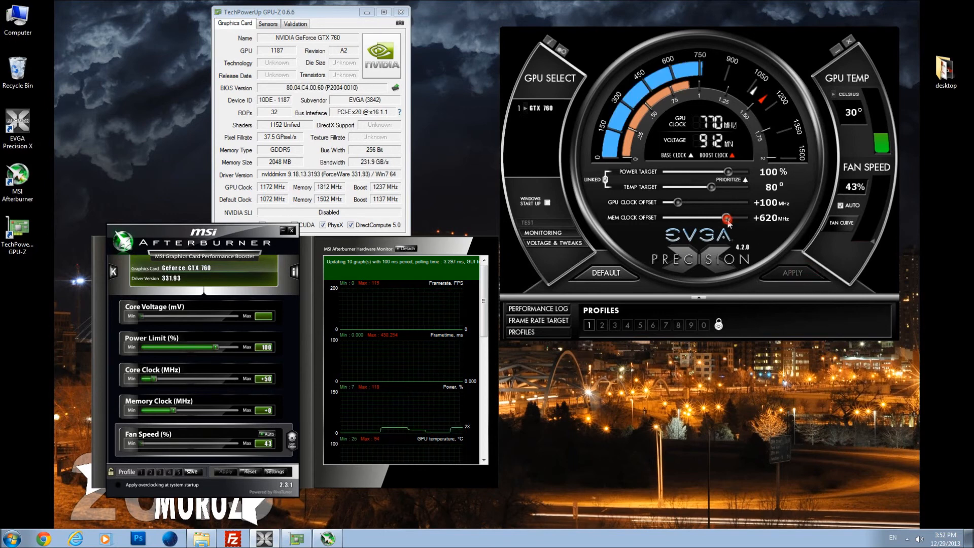
Step: Lower the memory clock offset to +600 MHz, raise the linked power and temperature targets to 115% and 95°, and apply the settings
left_click_drag(729, 223, 728, 222)
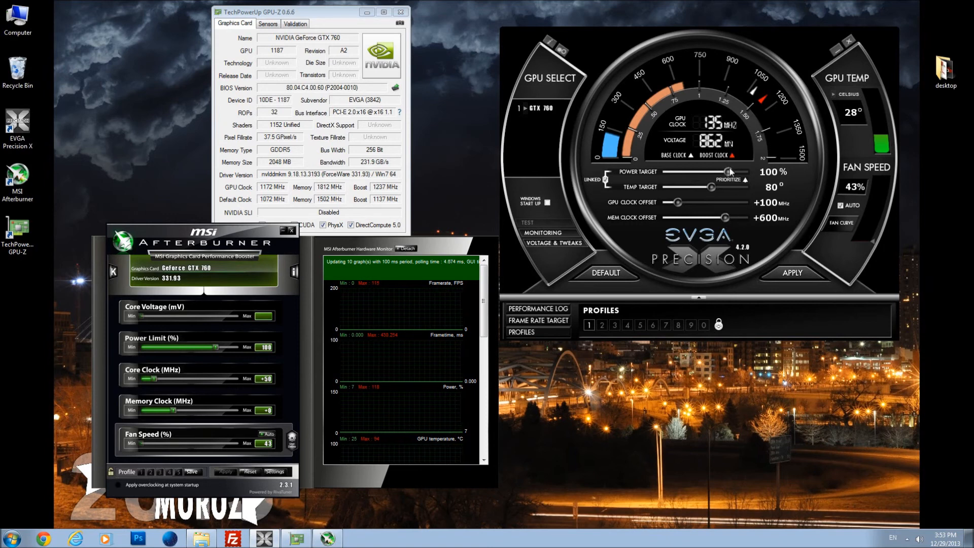
left_click_drag(731, 172, 784, 177)
left_click(795, 274)
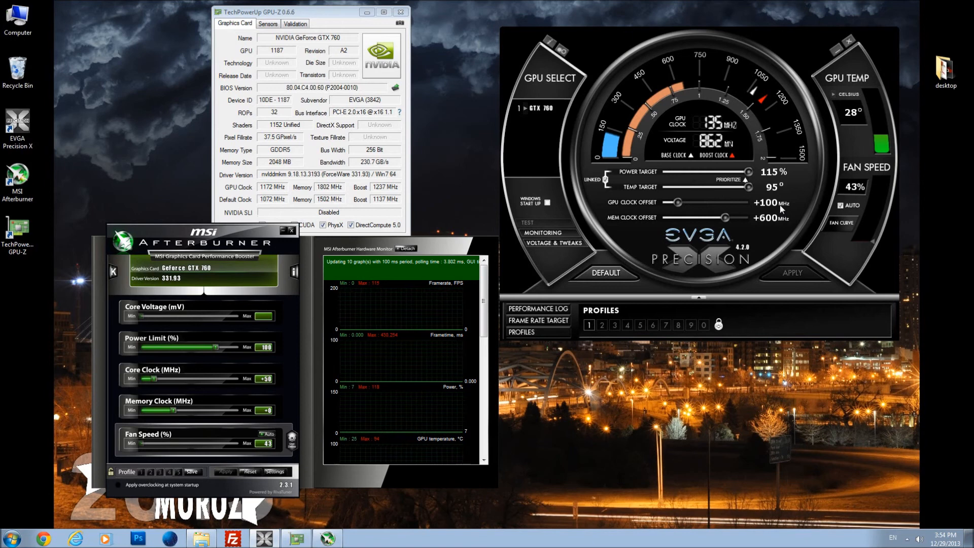
Step: Open the voltage adjustment window, set the overvoltage to +12 mV, and close that window
left_click(573, 243)
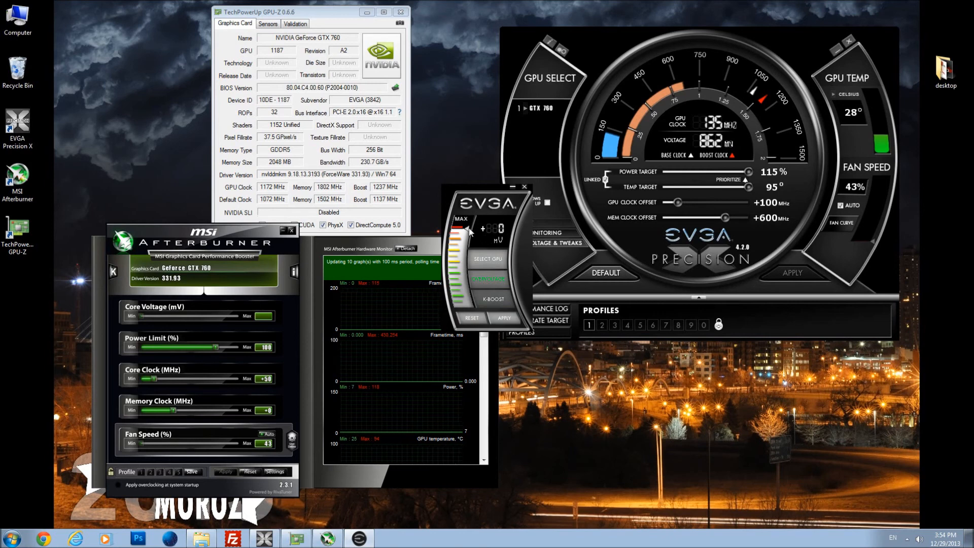
left_click_drag(467, 228, 474, 217)
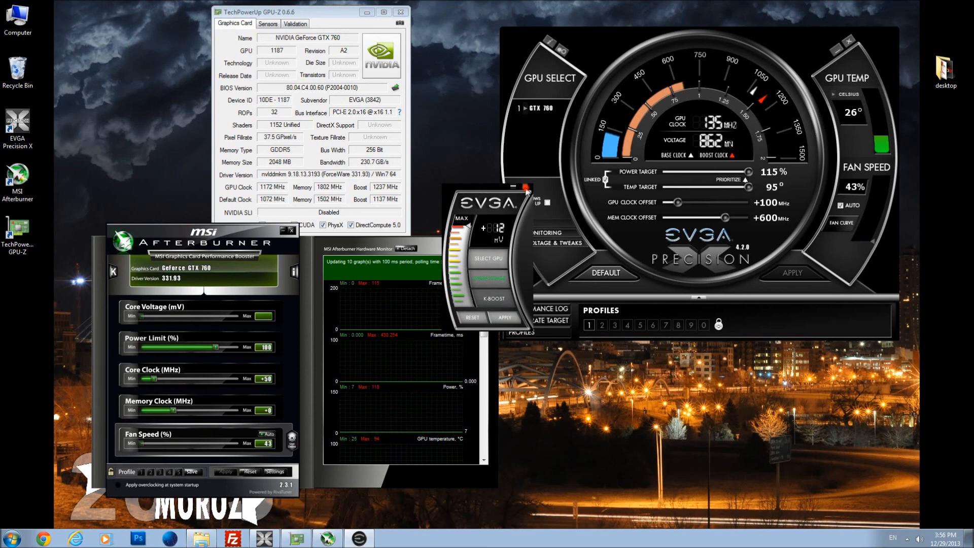
left_click(526, 187)
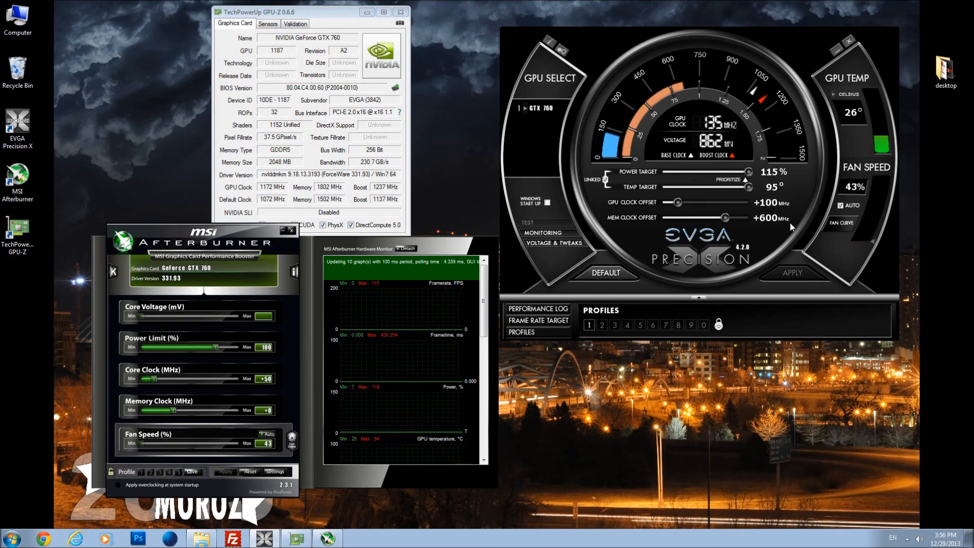
Step: Clear the desktop by minimizing EVGA Precision X, closing GPU-Z and minimizing MSI Afterburner
left_click(835, 51)
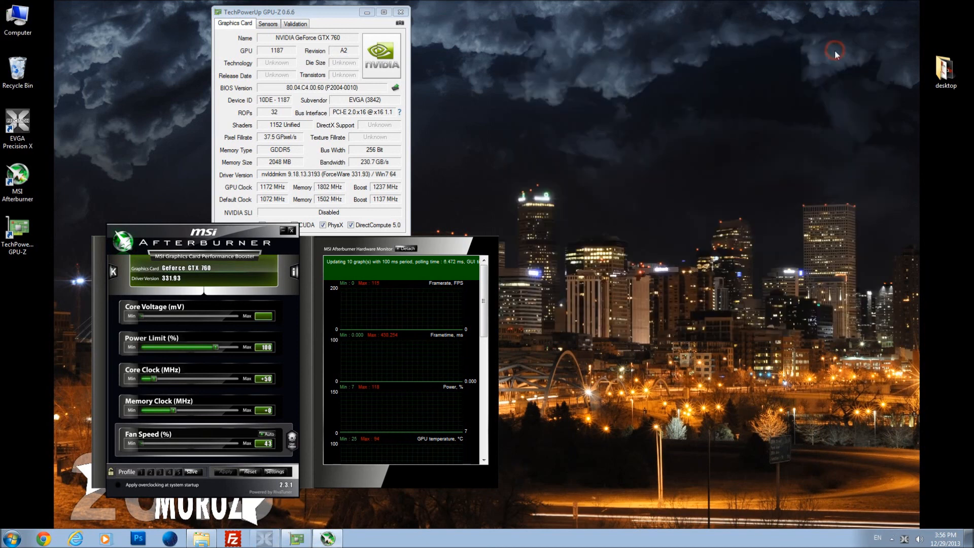
left_click(401, 12)
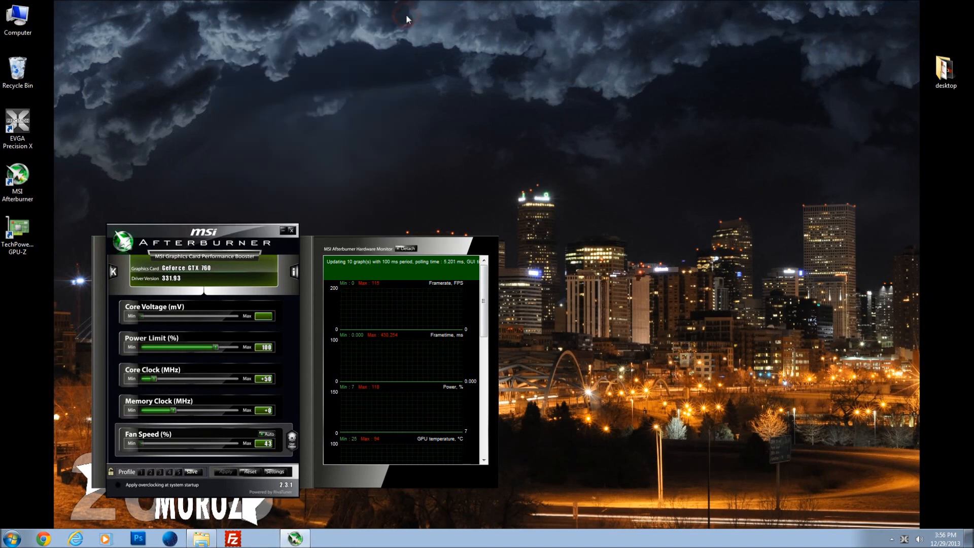
left_click(285, 232)
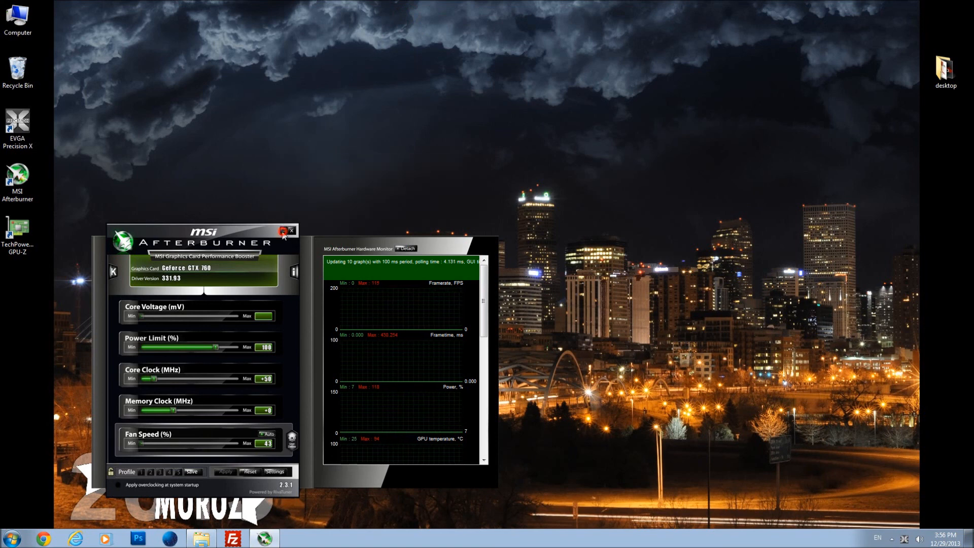